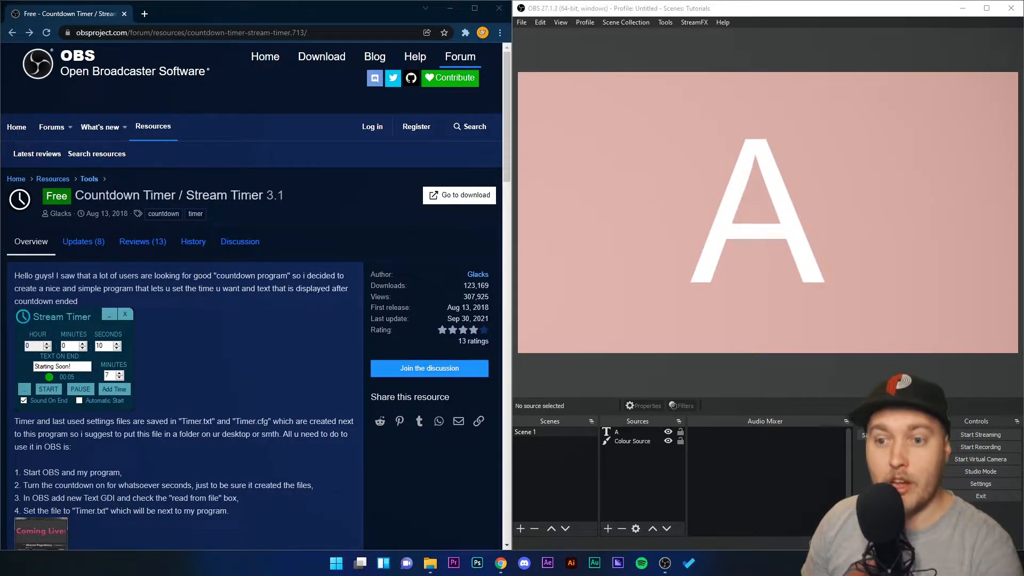
Download StreamTimer3.1.rar from the Countdown Timer / Stream Timer 3.1 resource page and show it in its folder.
click(458, 198)
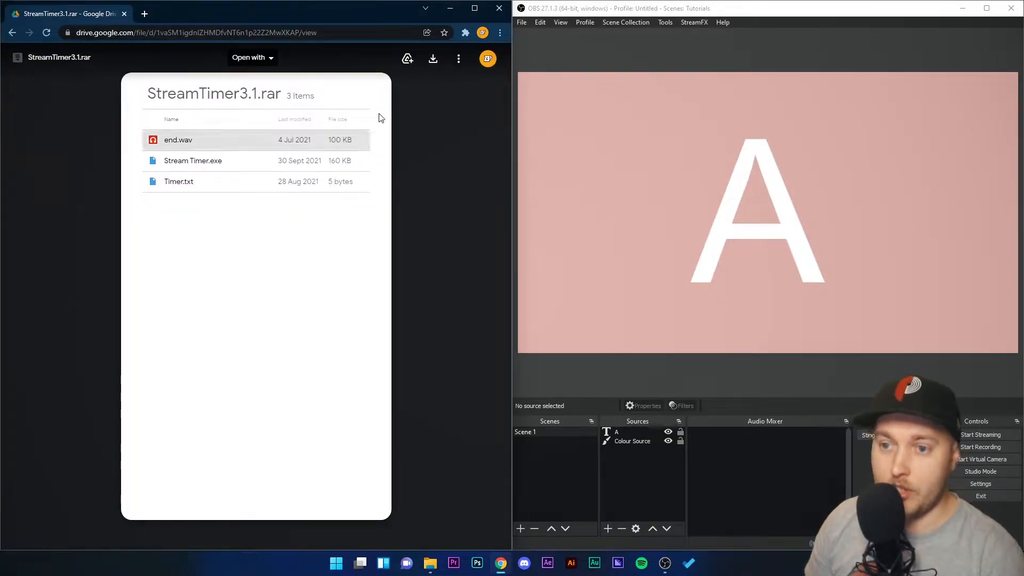
click(432, 59)
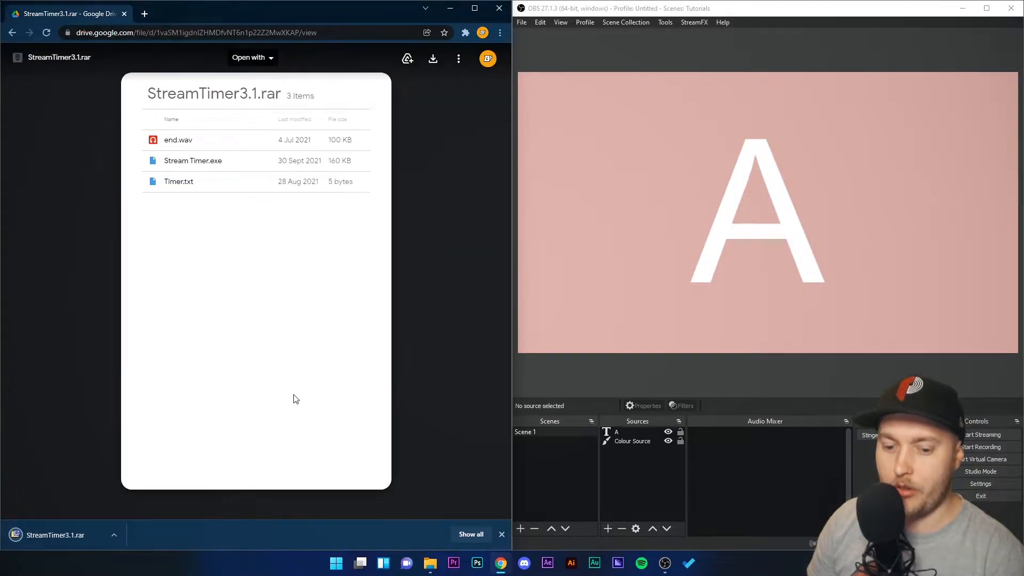
click(113, 536)
click(146, 499)
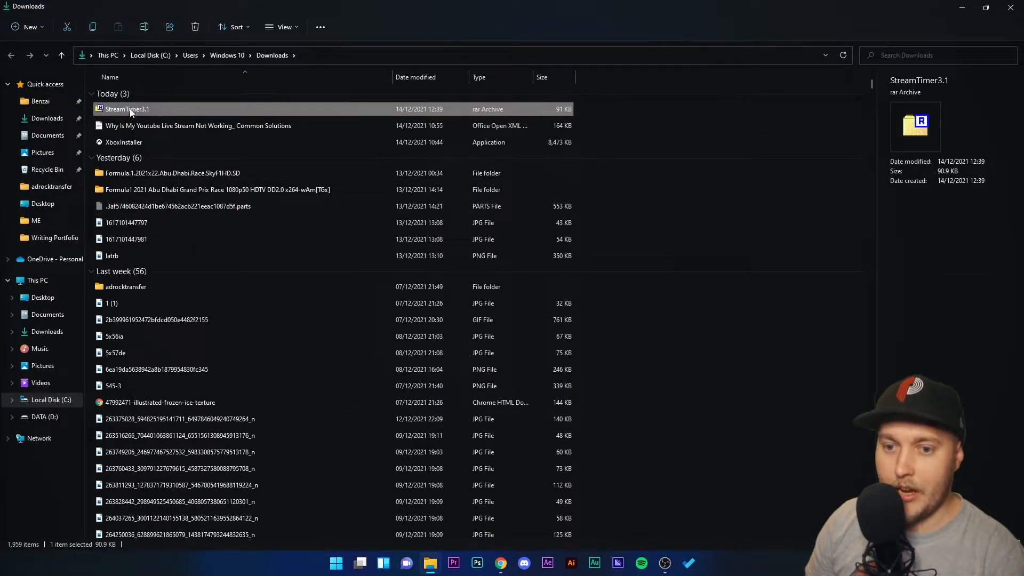
Extract the StreamTimer3.1 archive with 7-Zip into a StreamTimer3.1 subfolder of Downloads.
right_click(130, 109)
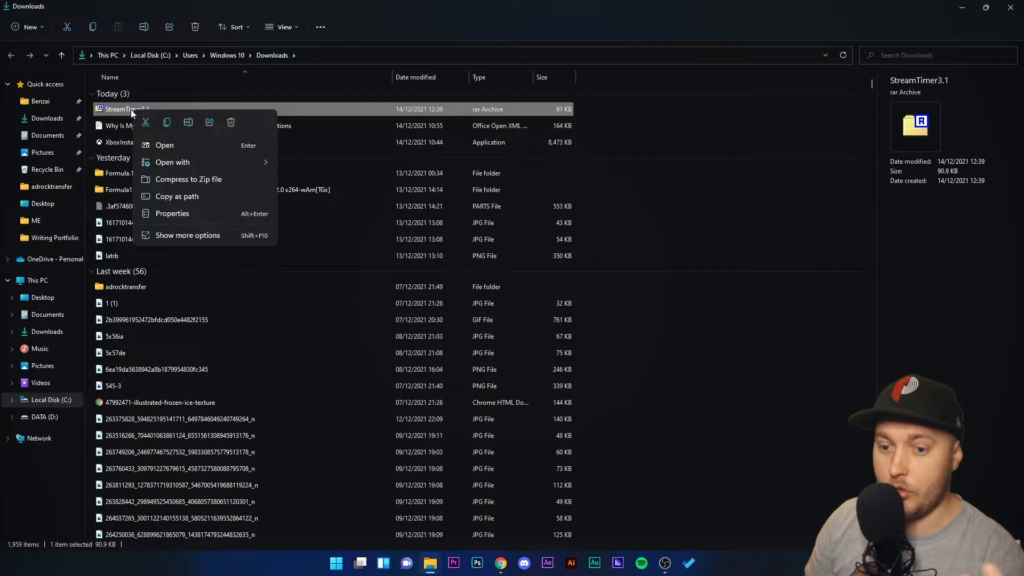
click(986, 7)
right_click(305, 193)
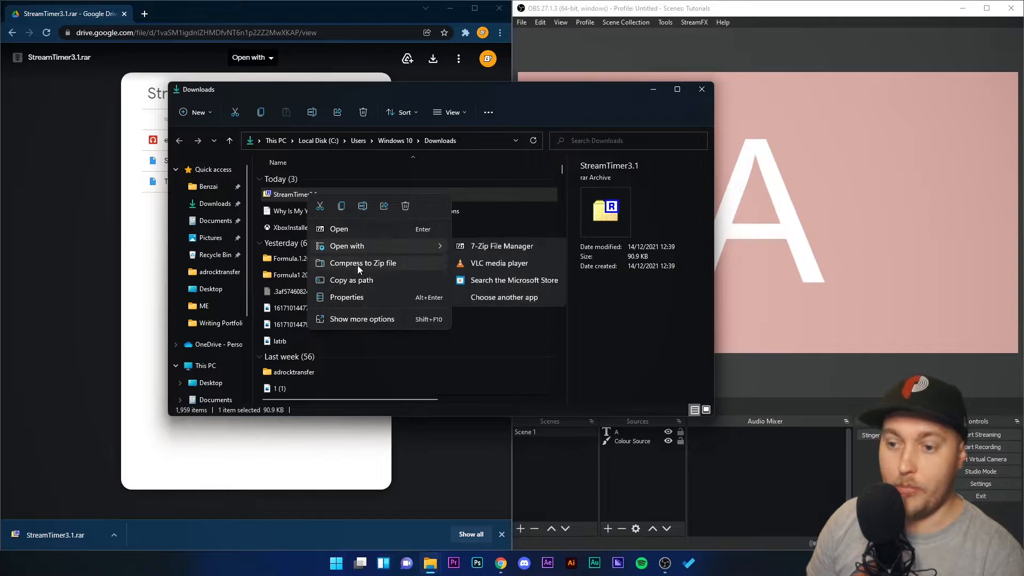
click(360, 318)
mouse_move(363, 214)
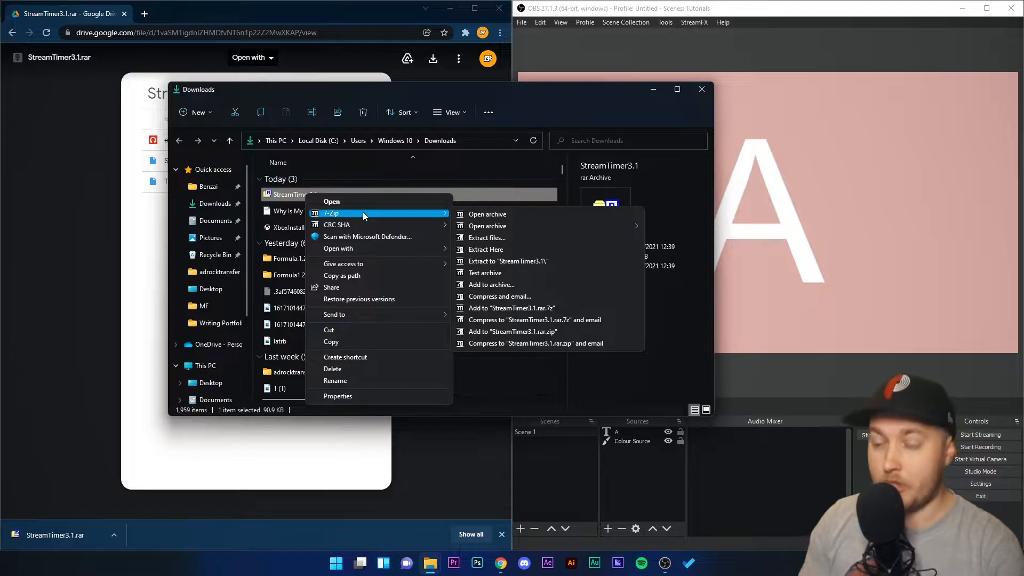
click(511, 238)
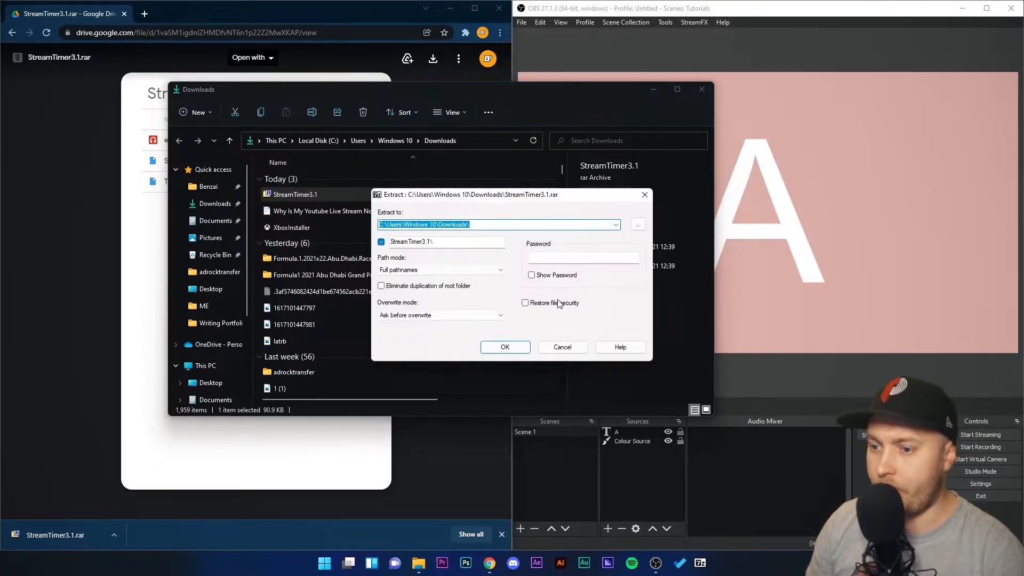
click(507, 346)
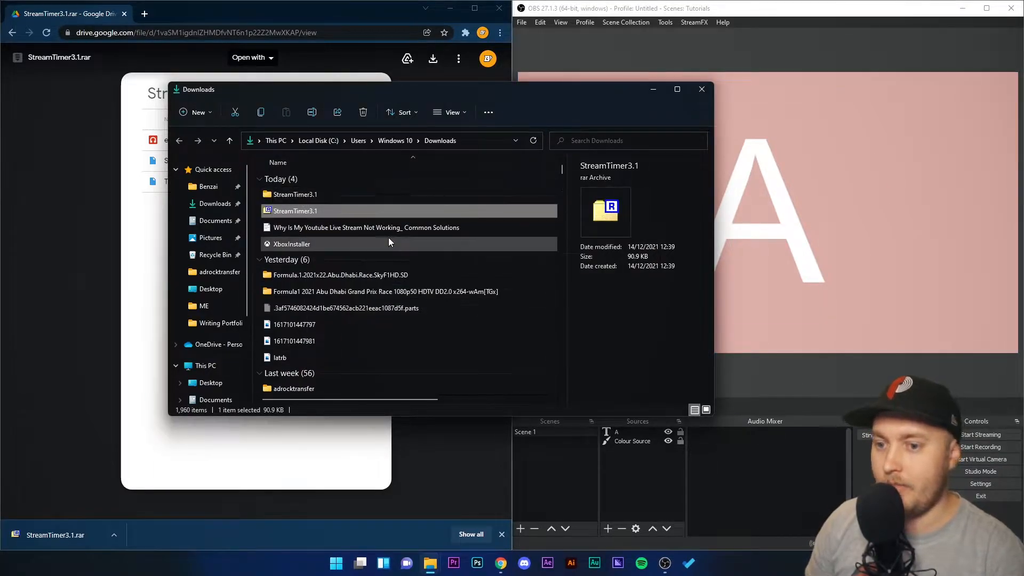
Launch the Stream Timer application from the extracted StreamTimer3.1 folder and move its window over the browser with the folder window minimized.
double_click(308, 194)
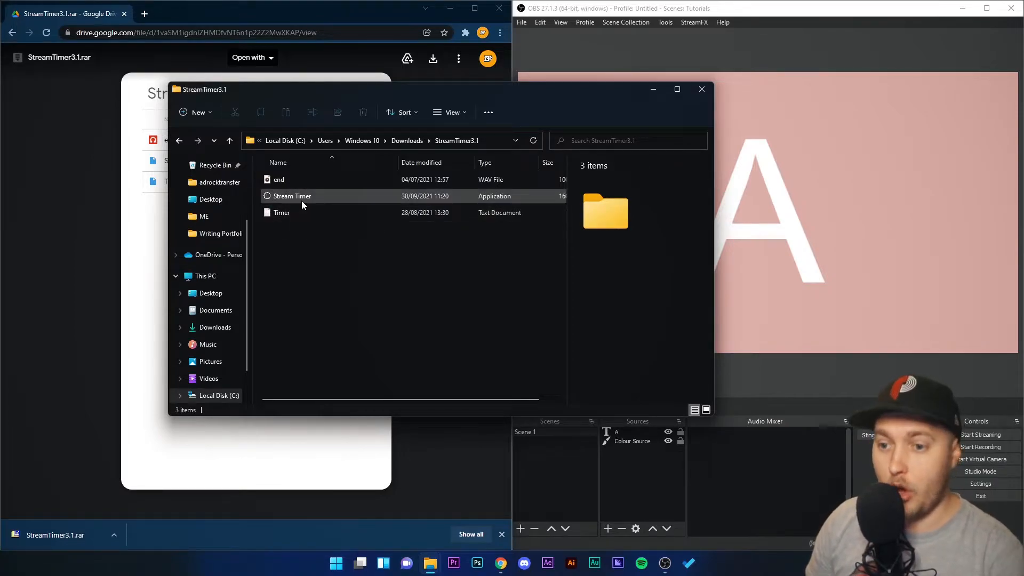
double_click(300, 200)
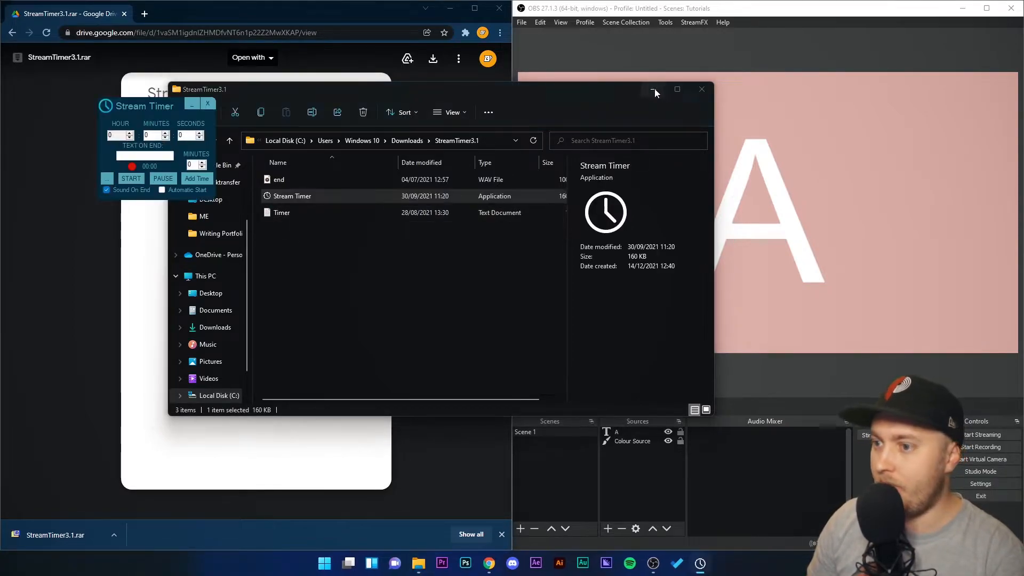
click(653, 89)
drag(131, 107, 281, 260)
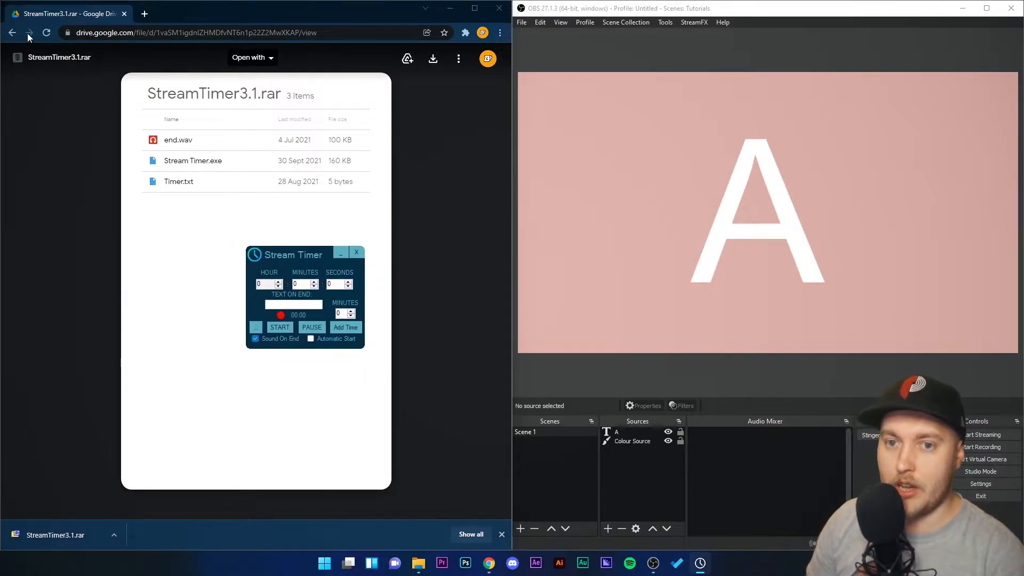
Return to the Countdown Timer resource page and place the Stream Timer window beside the page's sample timer image.
click(12, 34)
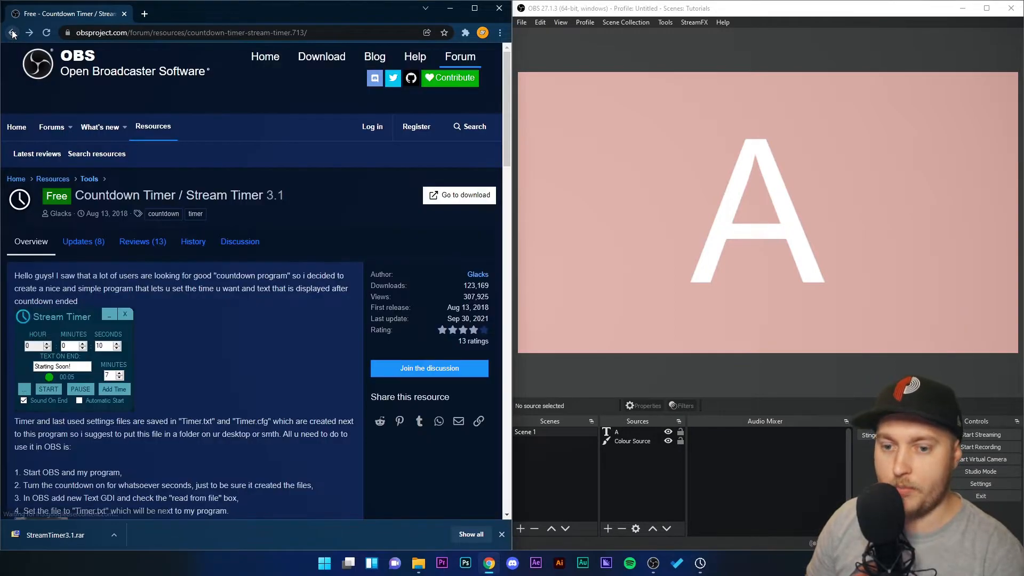
click(700, 568)
drag(299, 247, 72, 316)
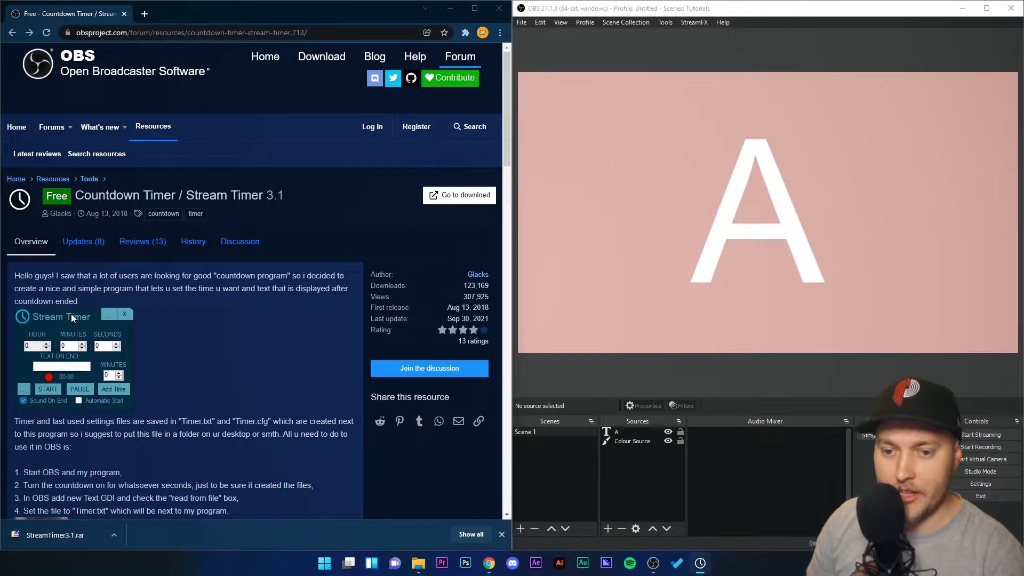
click(643, 475)
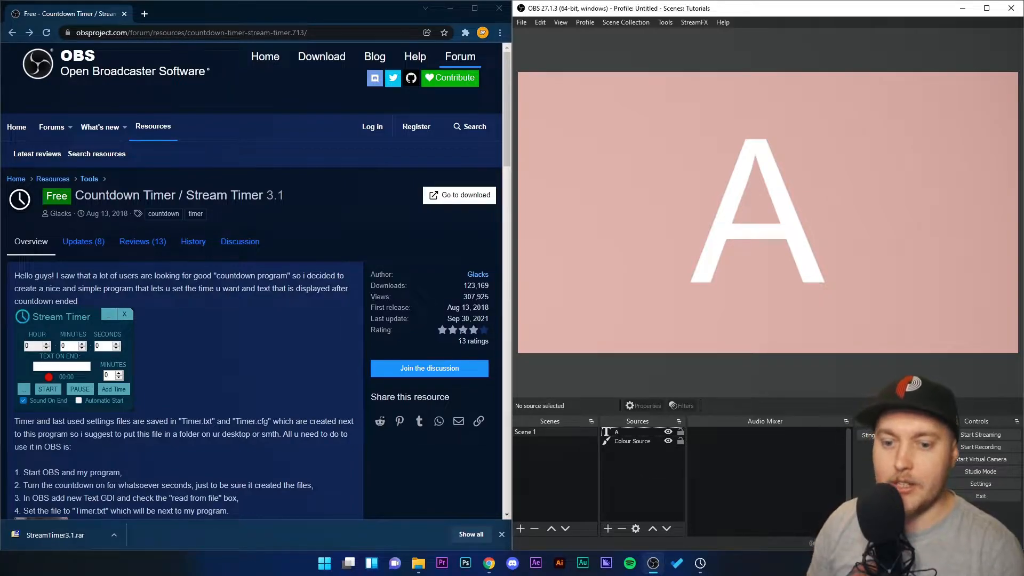
drag(62, 311, 267, 290)
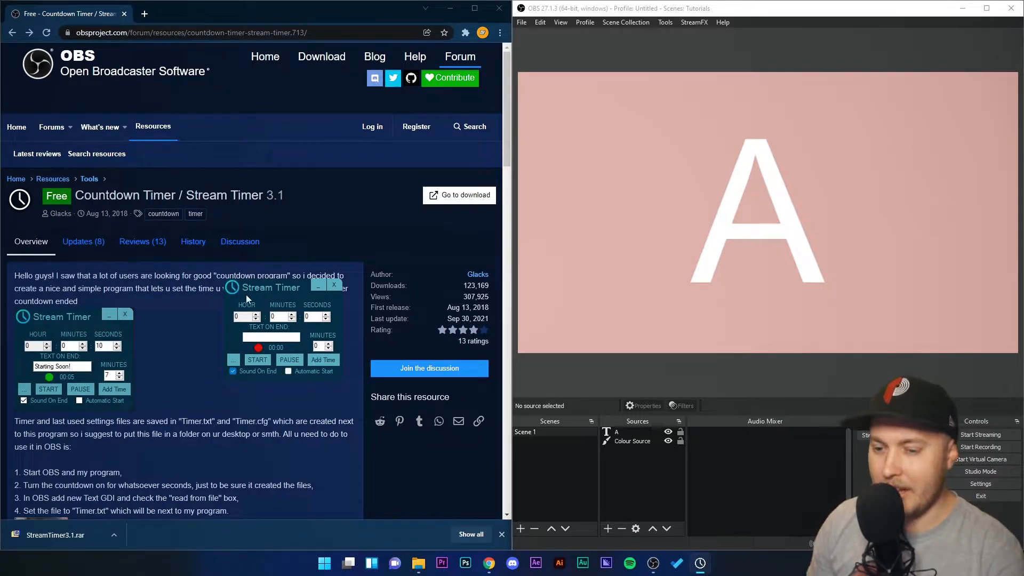
Look through the StreamTimer3.1 folder and the accepted file types for Stream Timer's end sound, and close the file browser.
click(233, 360)
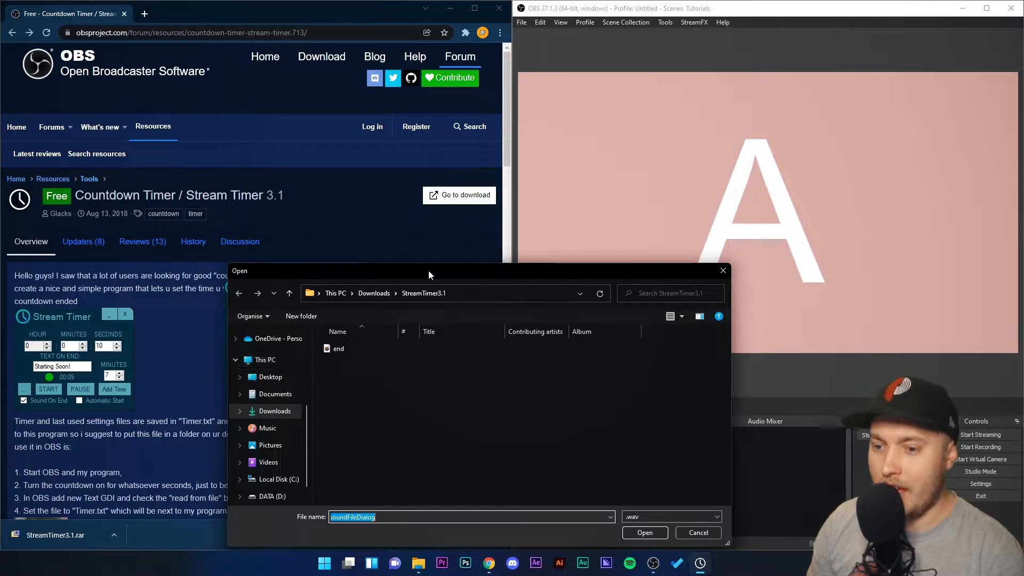
drag(554, 198, 552, 124)
click(497, 143)
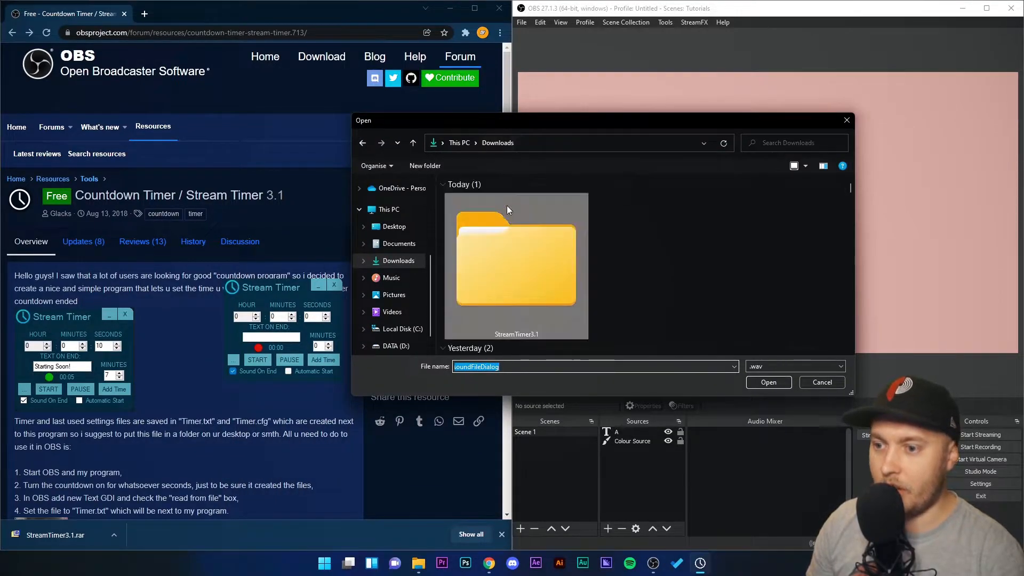
double_click(520, 275)
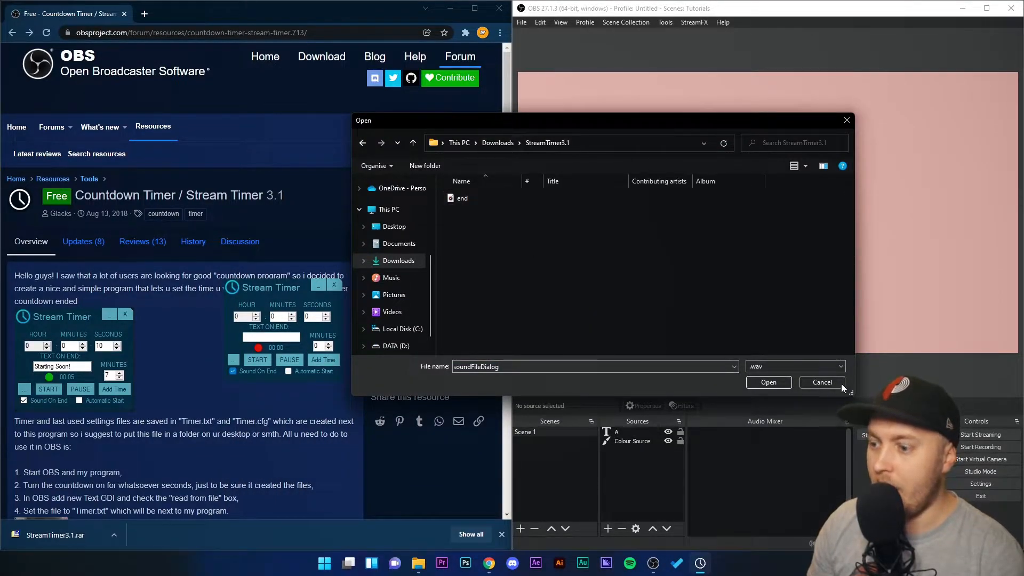
click(792, 368)
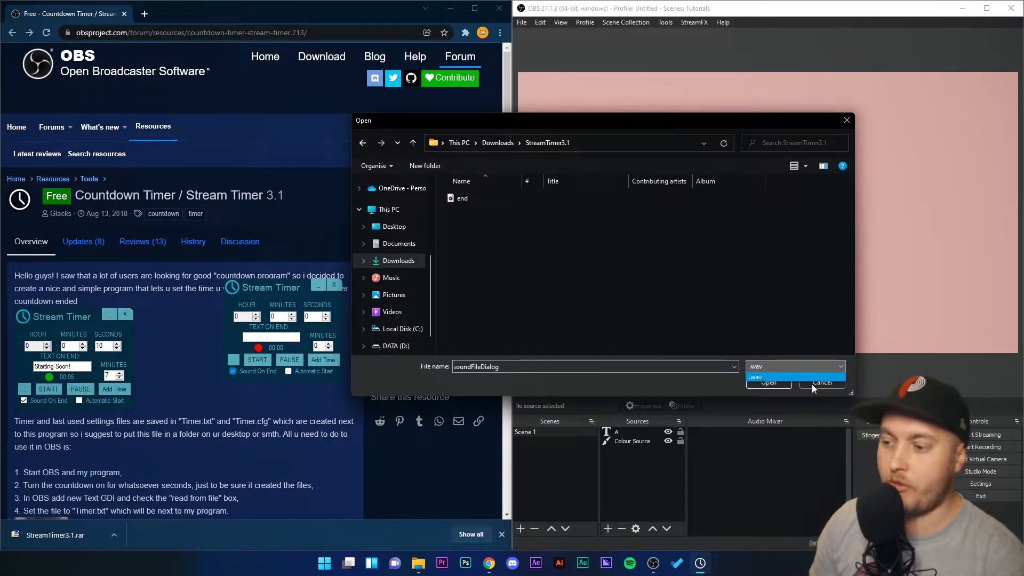
click(759, 378)
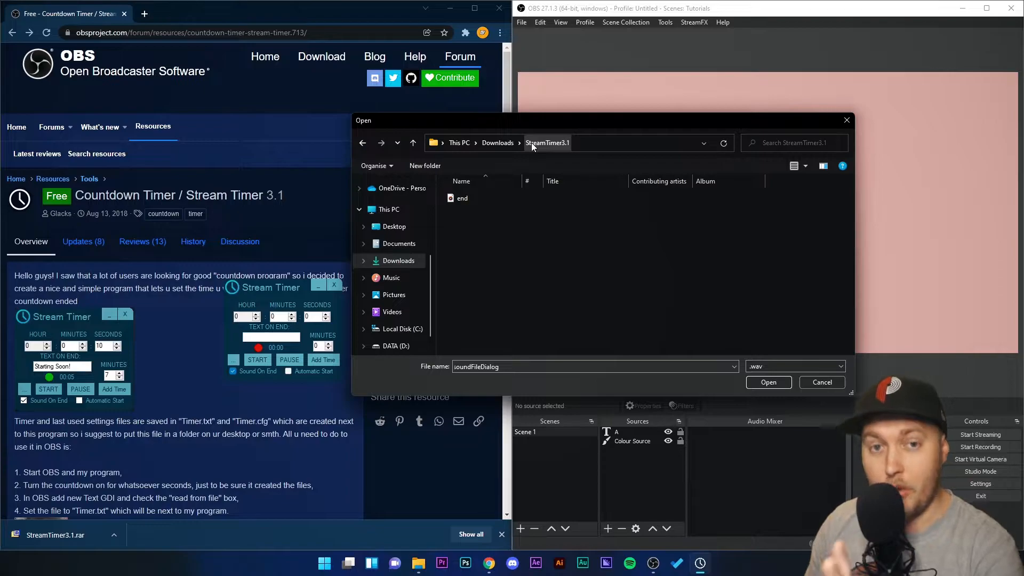
click(821, 382)
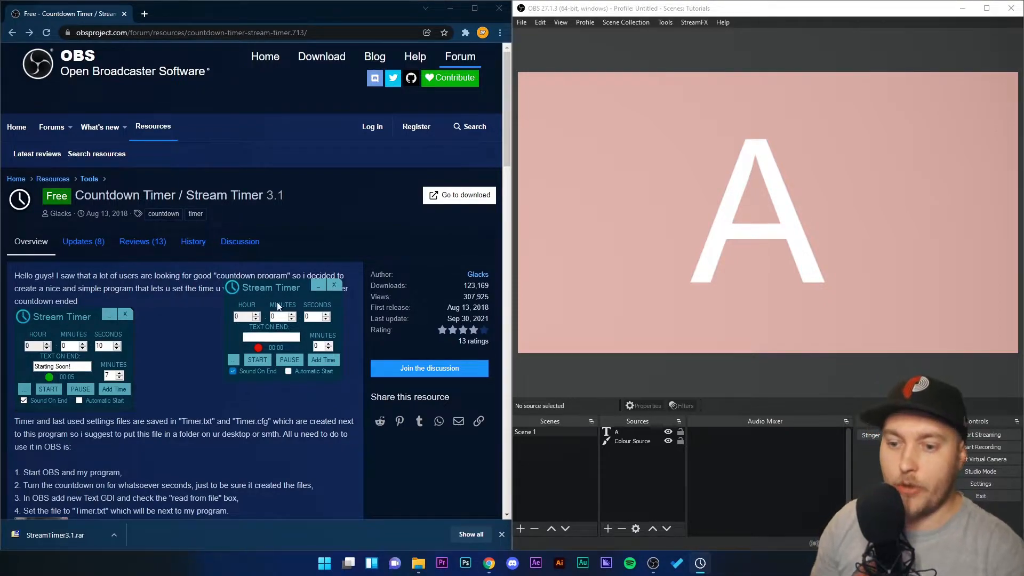
Set the Stream Timer countdown duration to 1 hour 10 minutes.
click(256, 313)
click(292, 314)
click(292, 314)
click(292, 314)
click(292, 314)
click(292, 314)
click(292, 314)
click(292, 314)
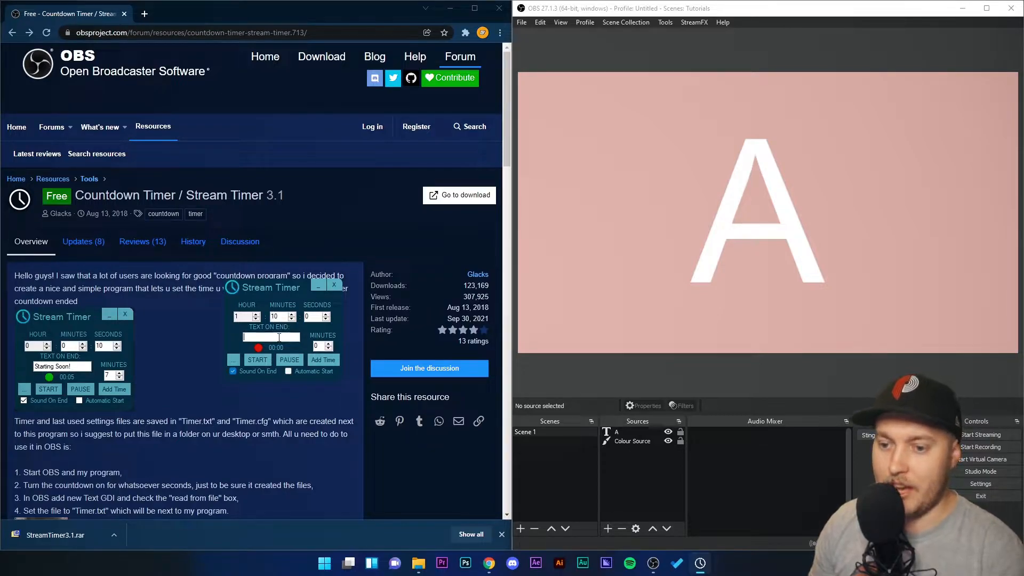
Set the timer's end text to "YIPPEEEE" and start the countdown.
click(276, 337)
text(YIPPEEEE)
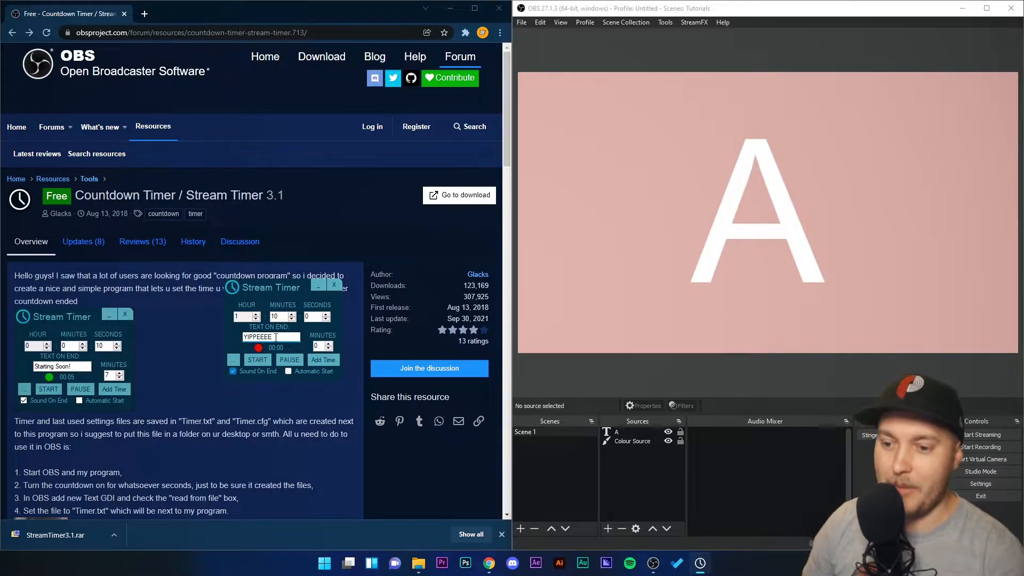
click(257, 361)
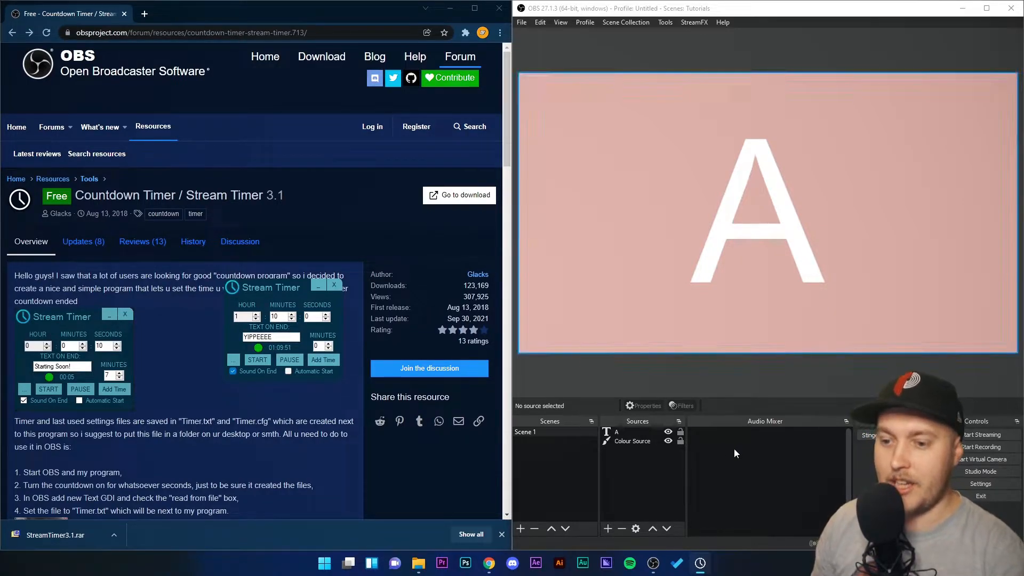
In OBS, add a new Text (GDI+) source named "COUNTDOWN TIMER" to Scene 1.
click(651, 467)
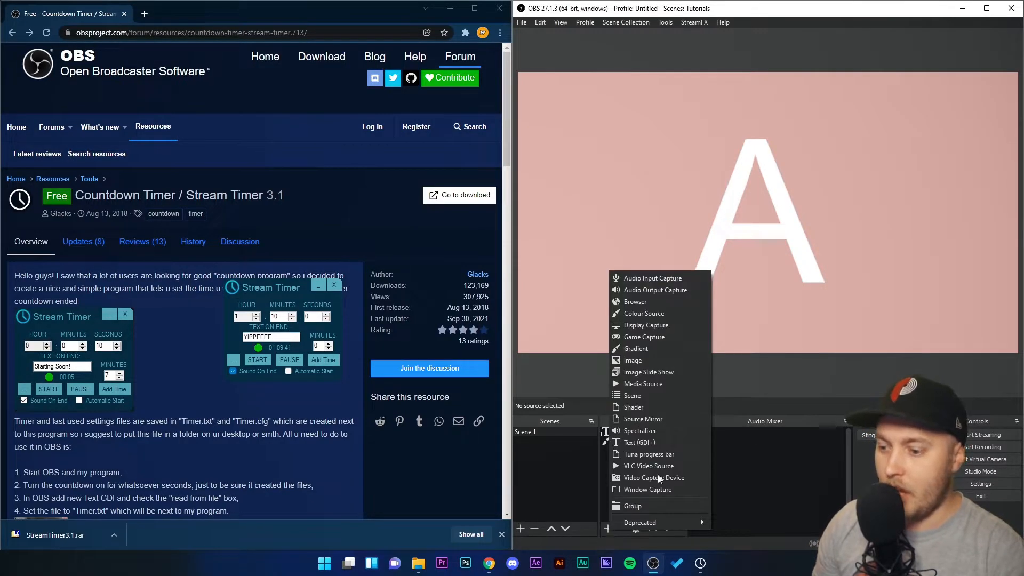
click(655, 442)
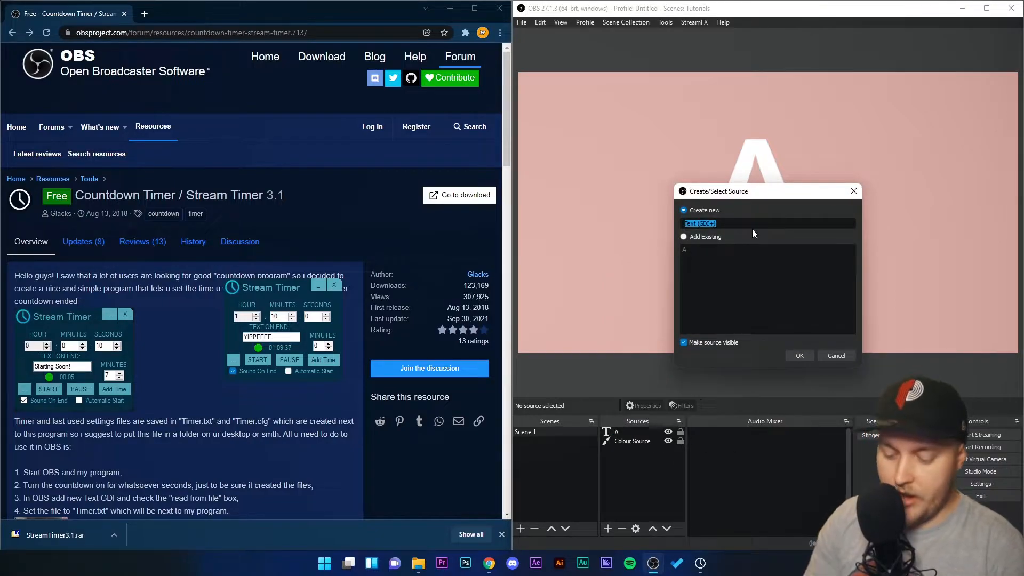
text(COUNTDOWN TIMER)
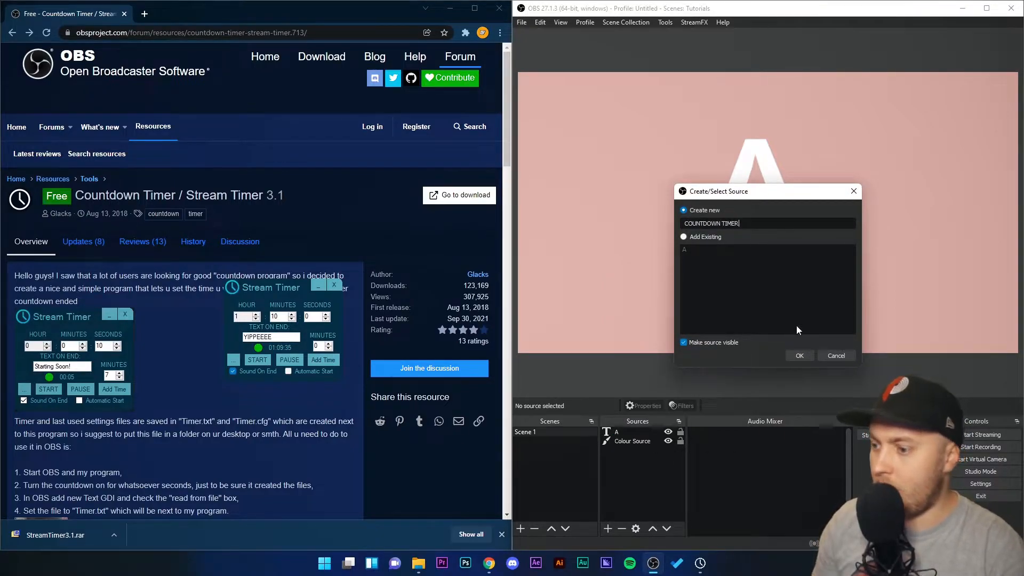
click(799, 356)
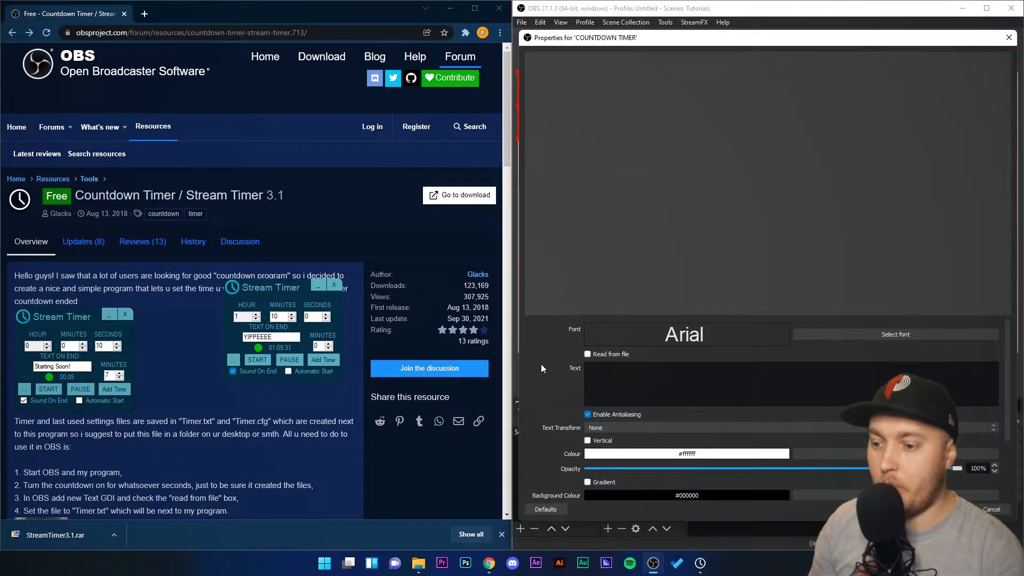
Make the COUNTDOWN TIMER source read its text from Timer.txt in the Downloads StreamTimer3.1 folder and accept its properties.
click(588, 353)
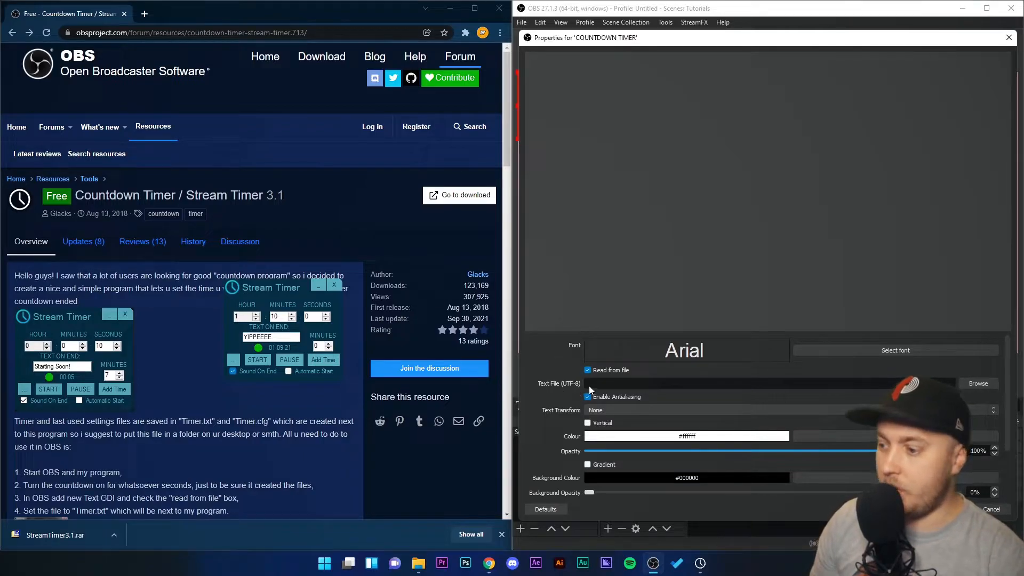
click(976, 385)
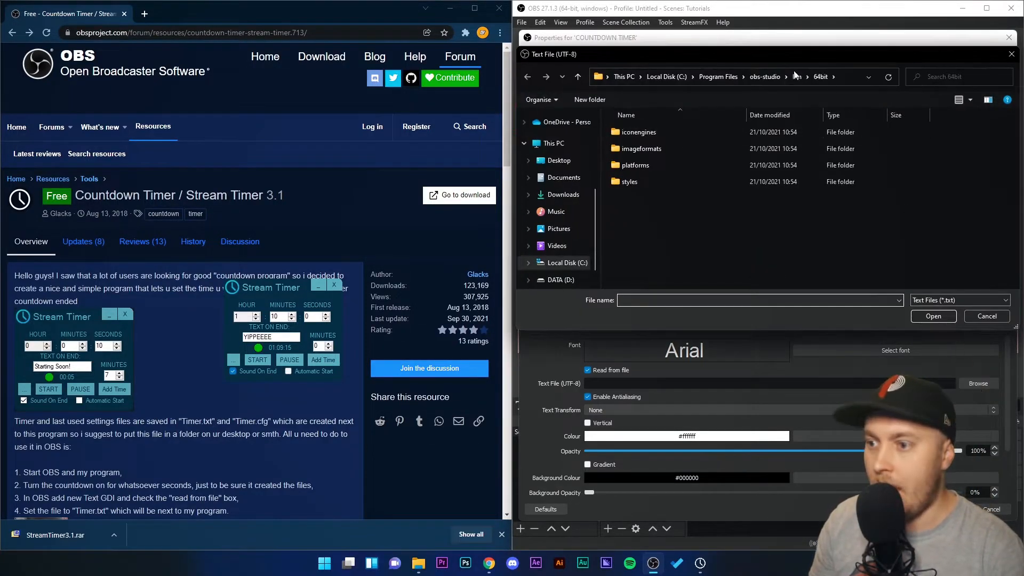
click(558, 196)
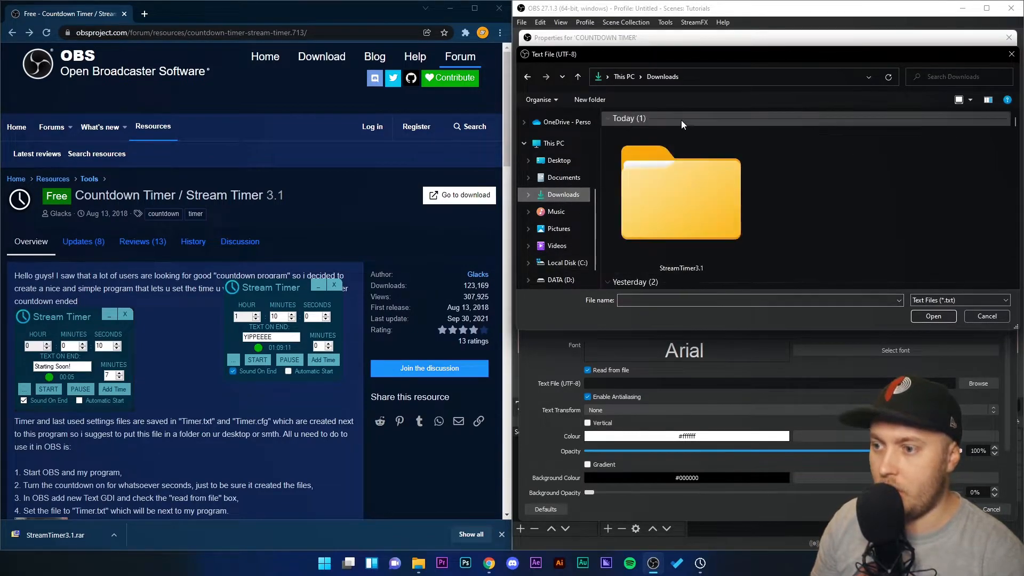
double_click(701, 210)
click(626, 134)
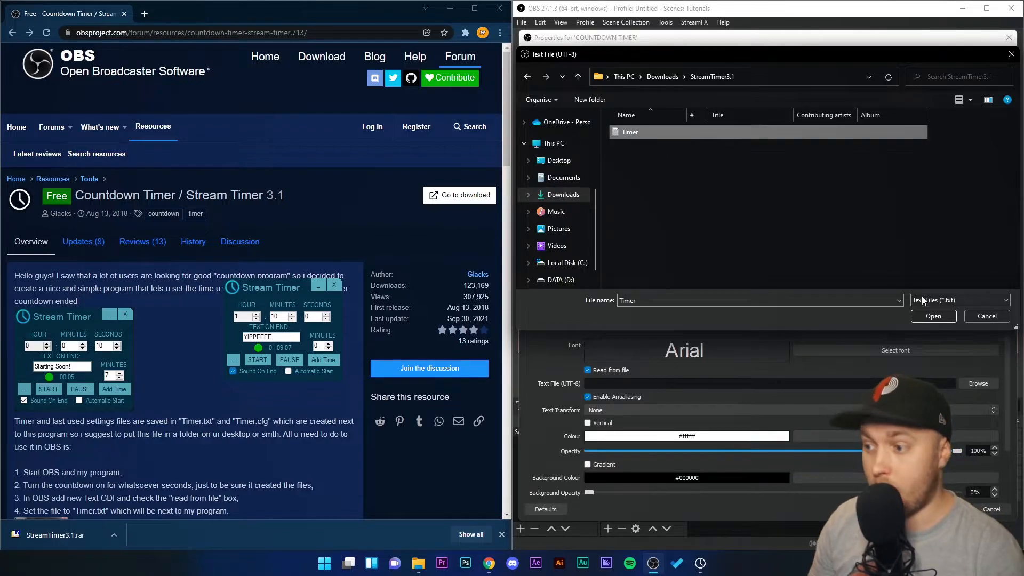
click(932, 317)
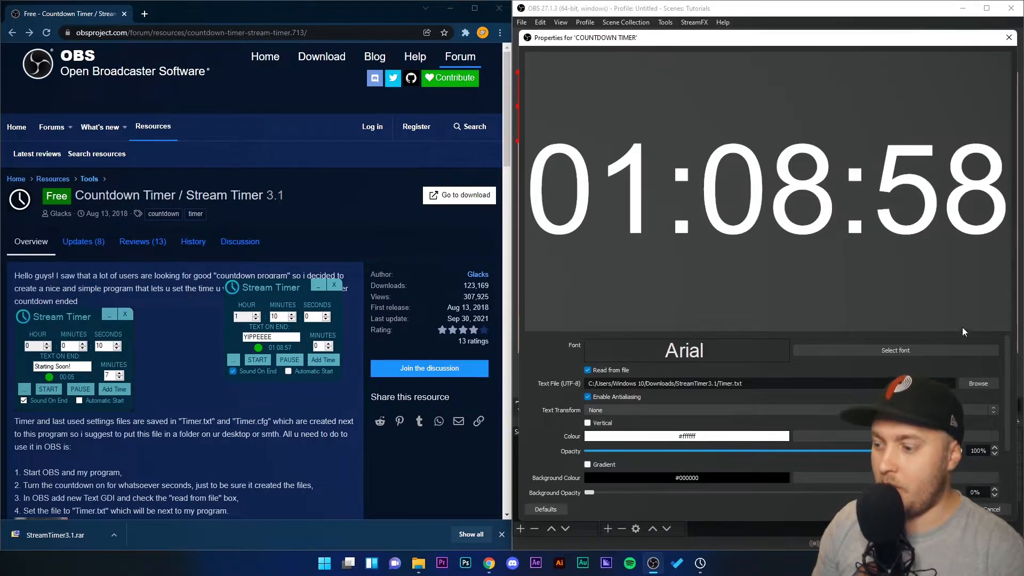
click(950, 509)
Move the countdown text to the top centre of the scene, above the letter A, and deselect it.
drag(656, 115, 743, 91)
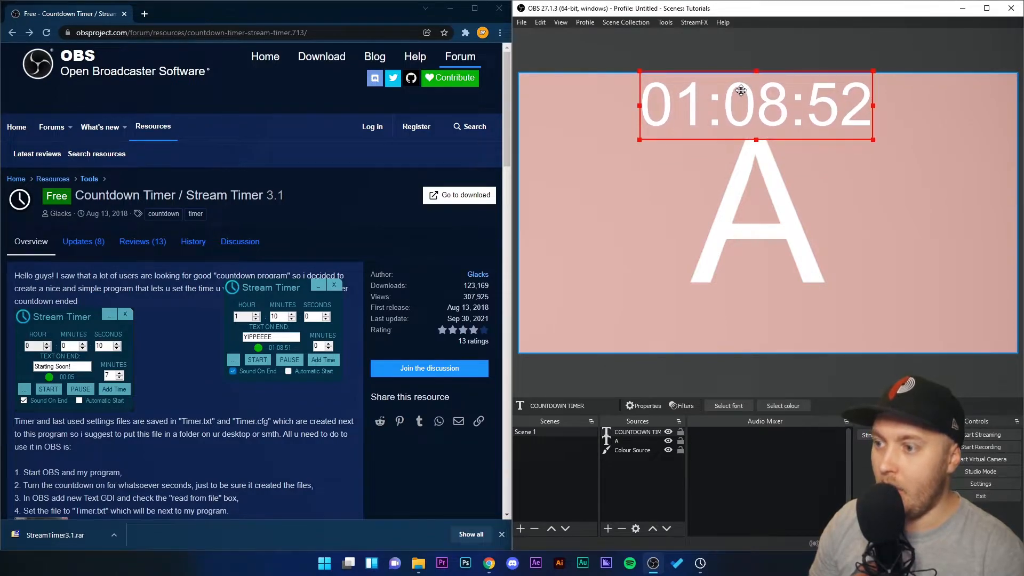
click(747, 57)
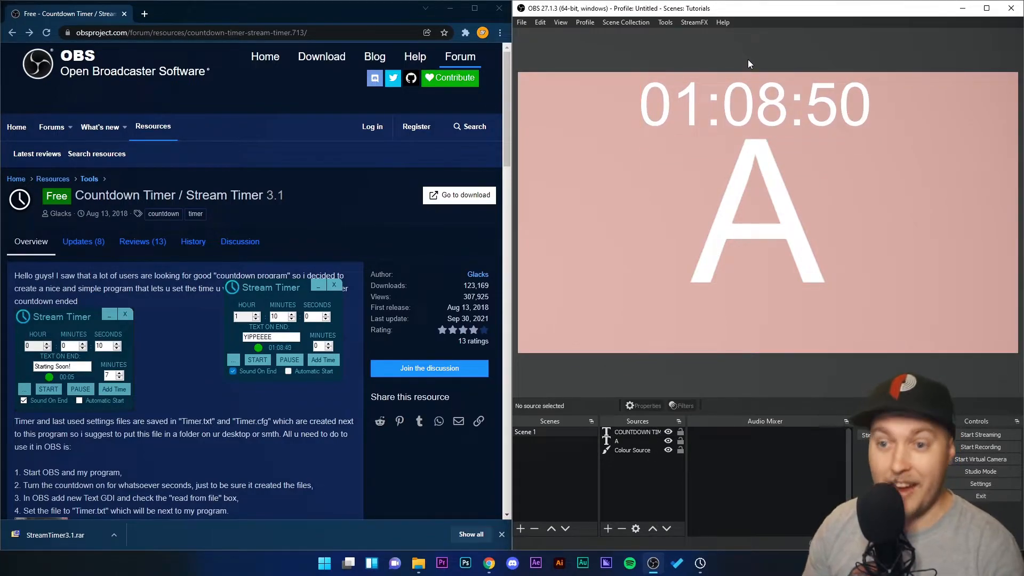
Set the Stream Timer to 0 hours and 20 minutes and restart the countdown.
drag(273, 291, 290, 254)
click(316, 321)
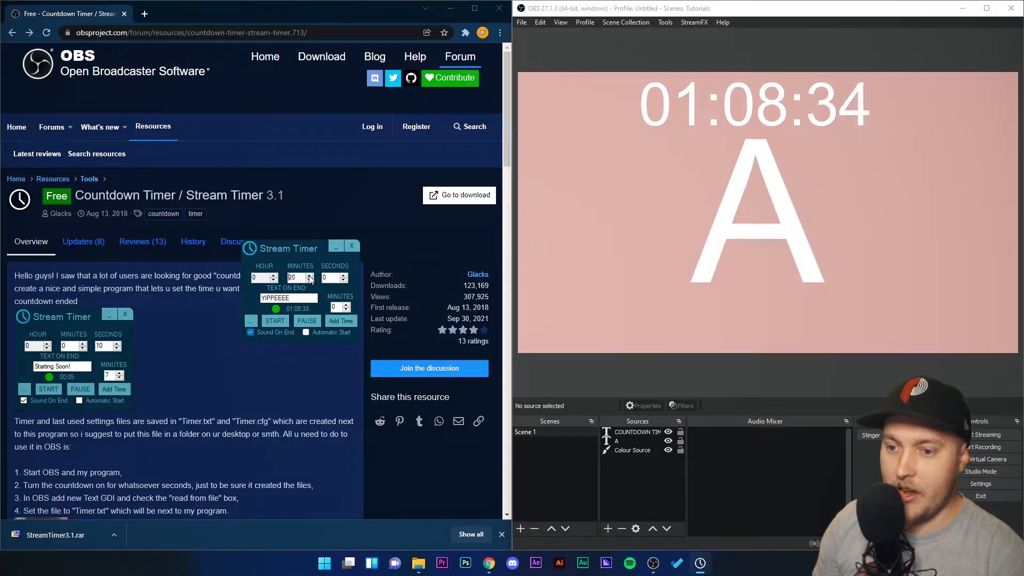
click(275, 322)
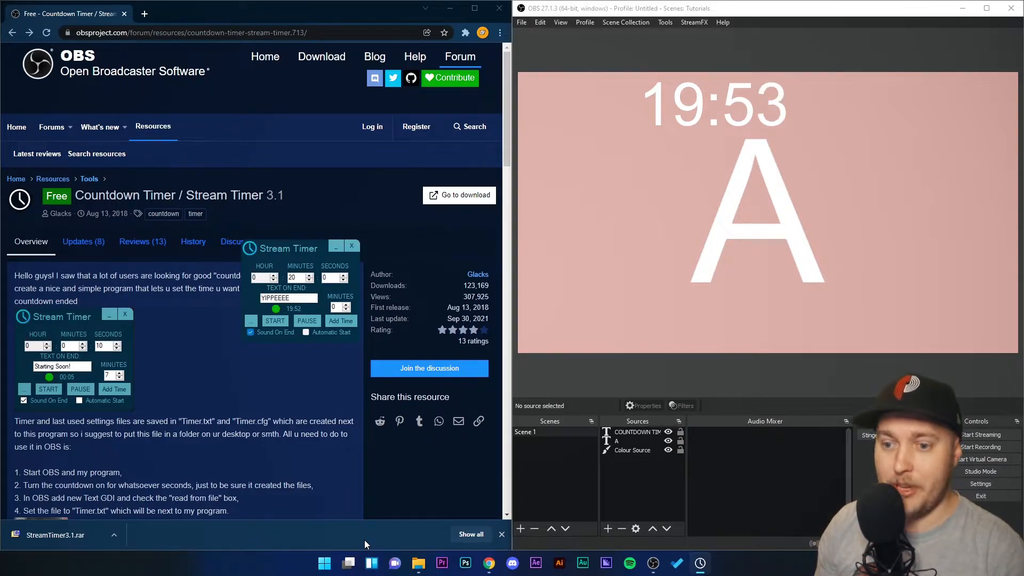
Centre the countdown text horizontally in the OBS scene using its transform options.
right_click(706, 95)
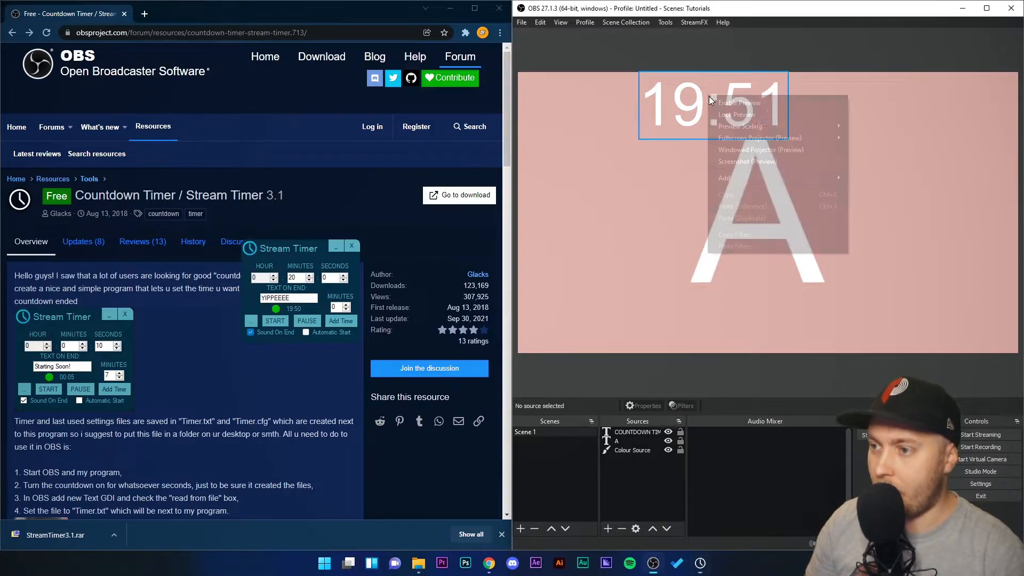
click(683, 105)
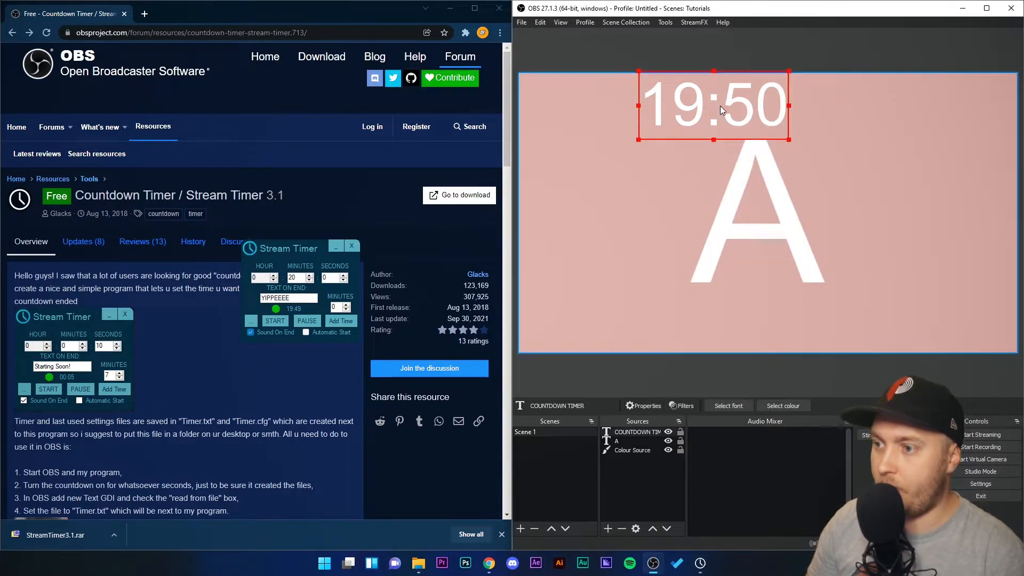
right_click(664, 101)
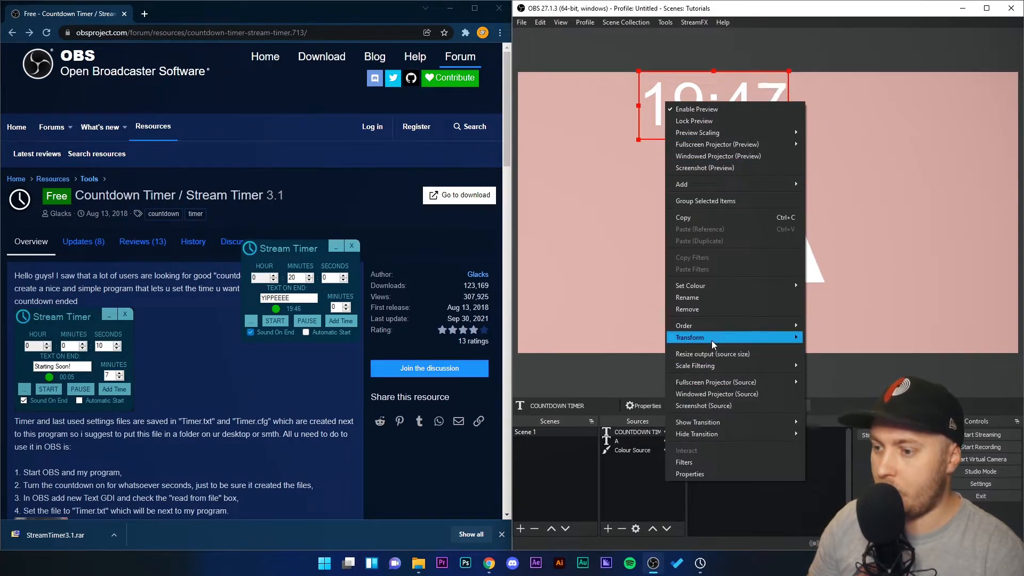
mouse_move(712, 338)
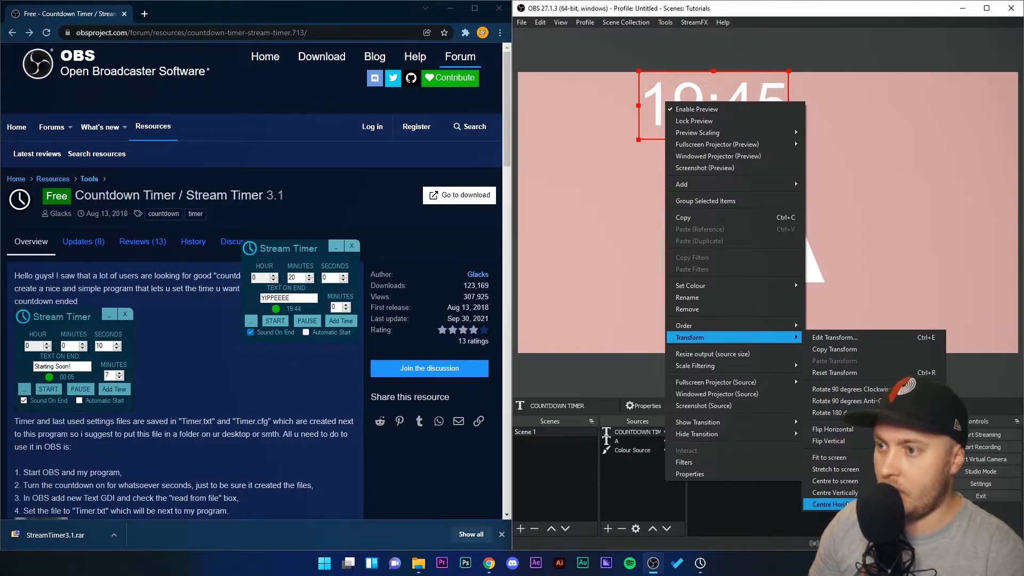
click(830, 504)
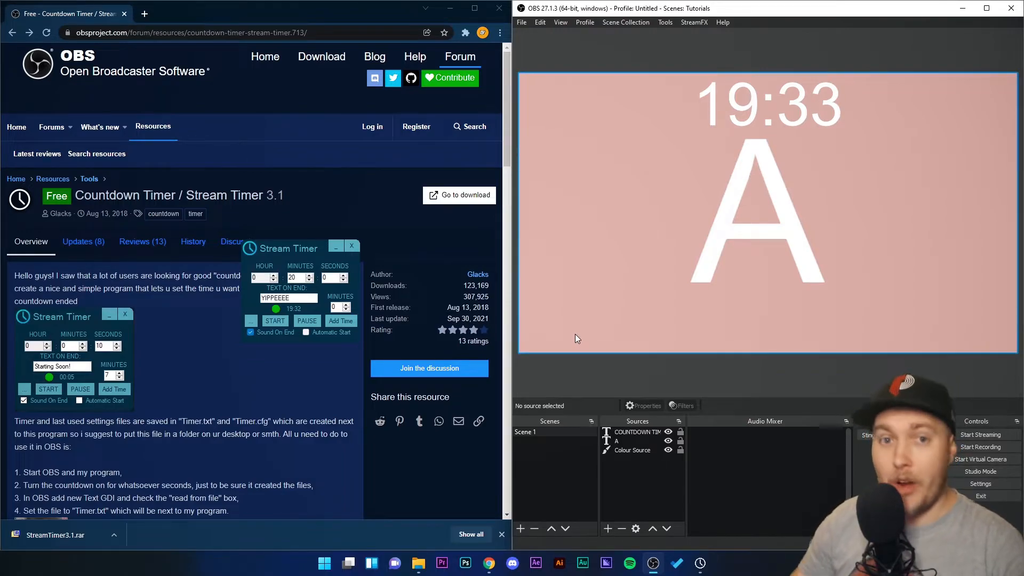
Open the properties of the COUNTDOWN TIMER source.
right_click(632, 432)
click(622, 432)
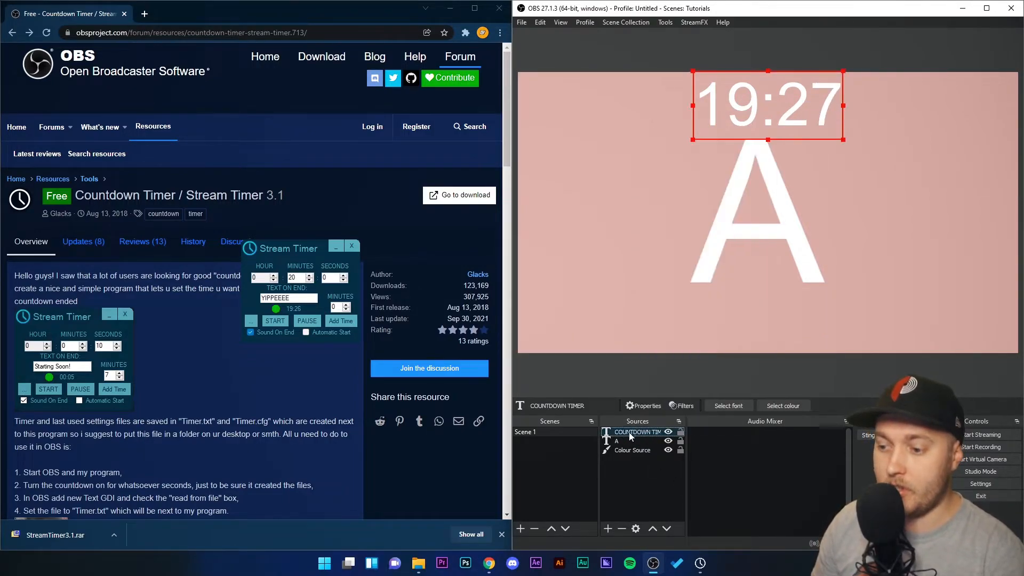
double_click(636, 432)
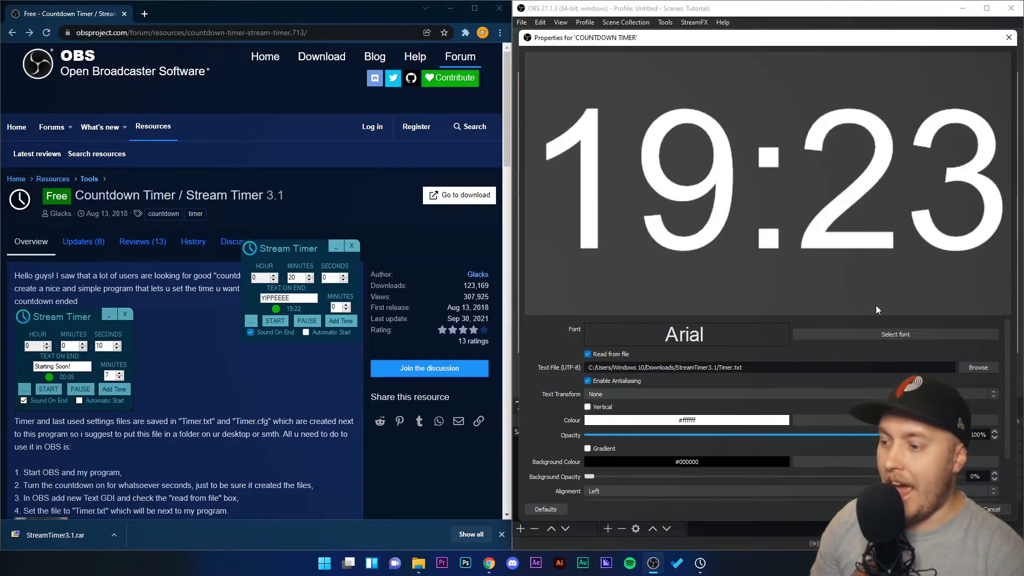
Set the countdown text's font to AcmeFont Regular.
click(865, 332)
click(661, 226)
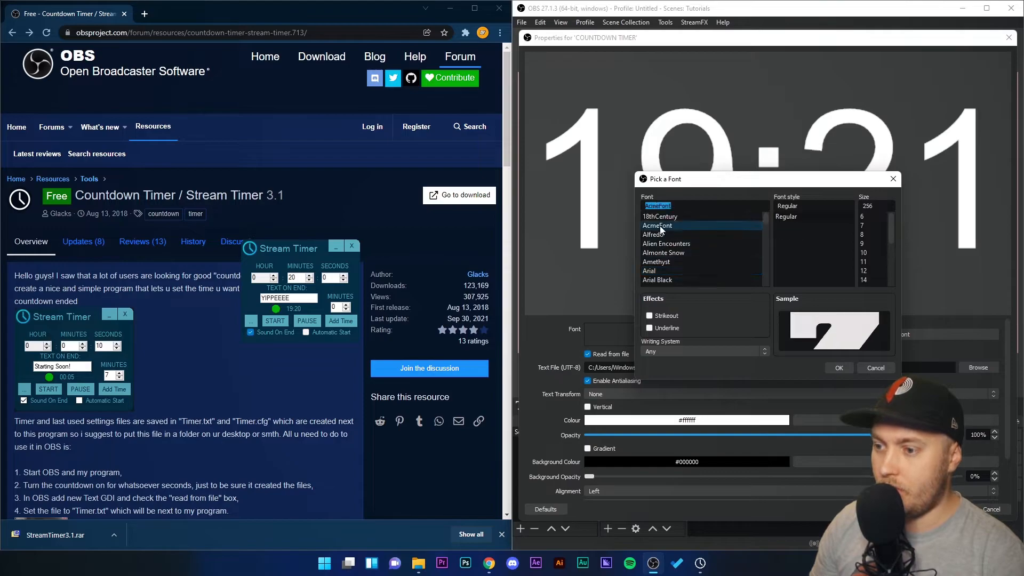
click(839, 369)
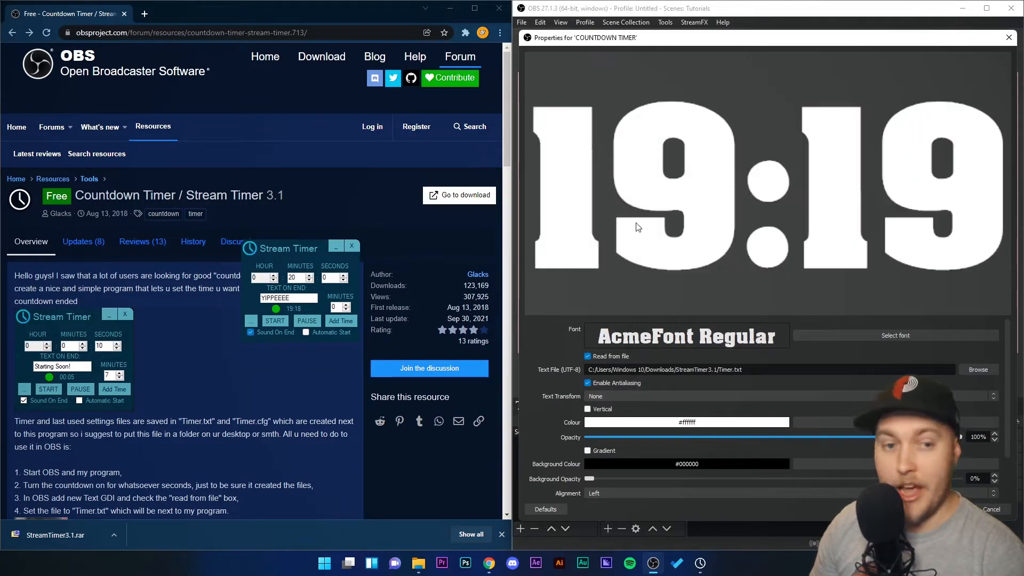
Set the countdown text's font to Electronic Highway Sign Regular.
click(896, 335)
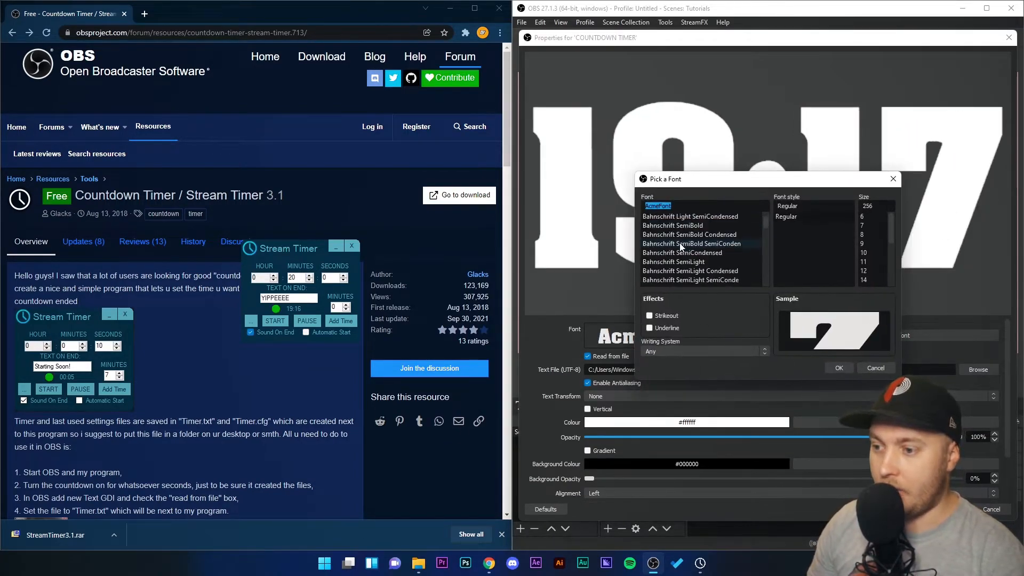
scroll(683, 255, down, 8)
click(682, 255)
click(673, 268)
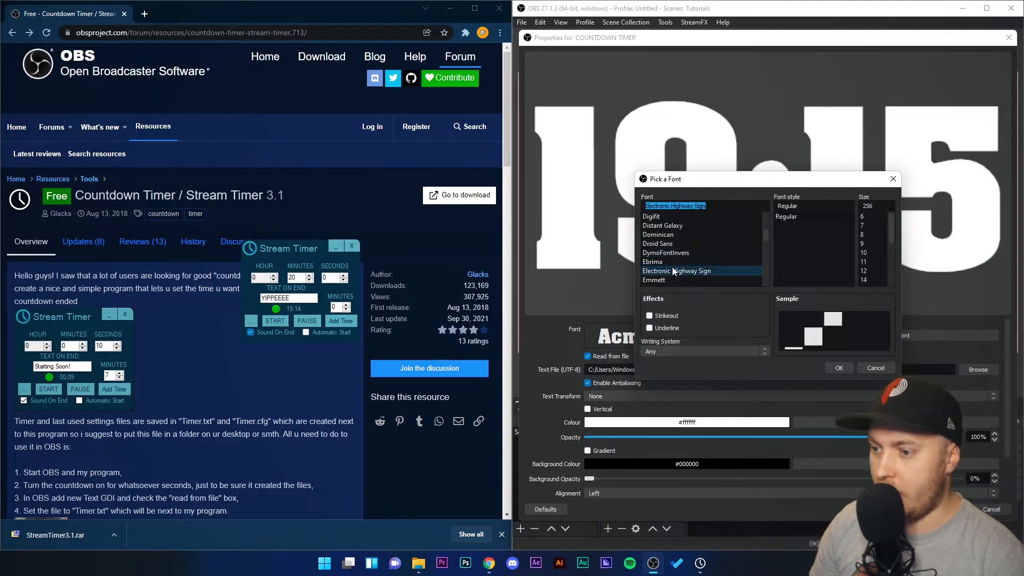
click(664, 262)
click(669, 271)
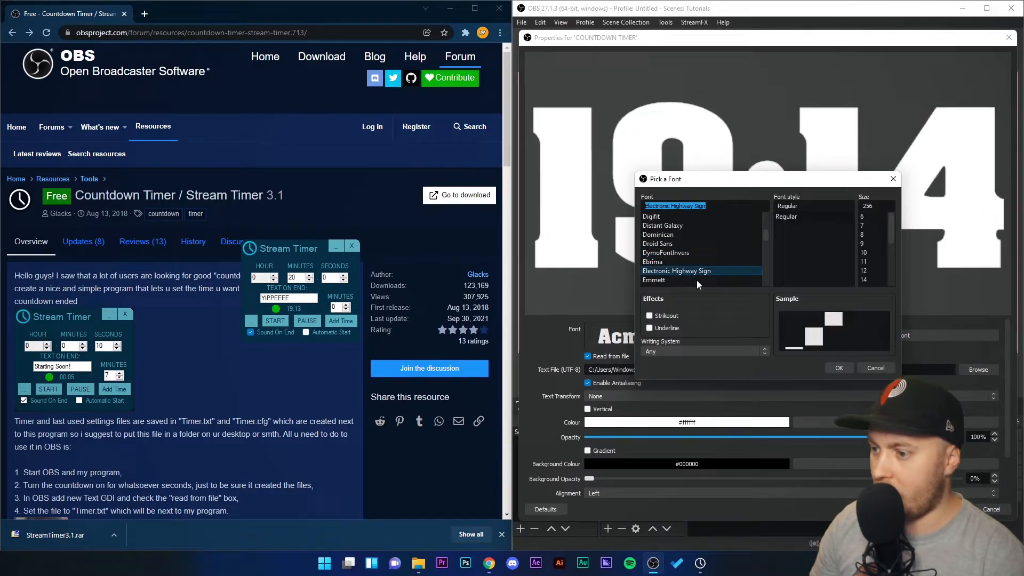
click(838, 368)
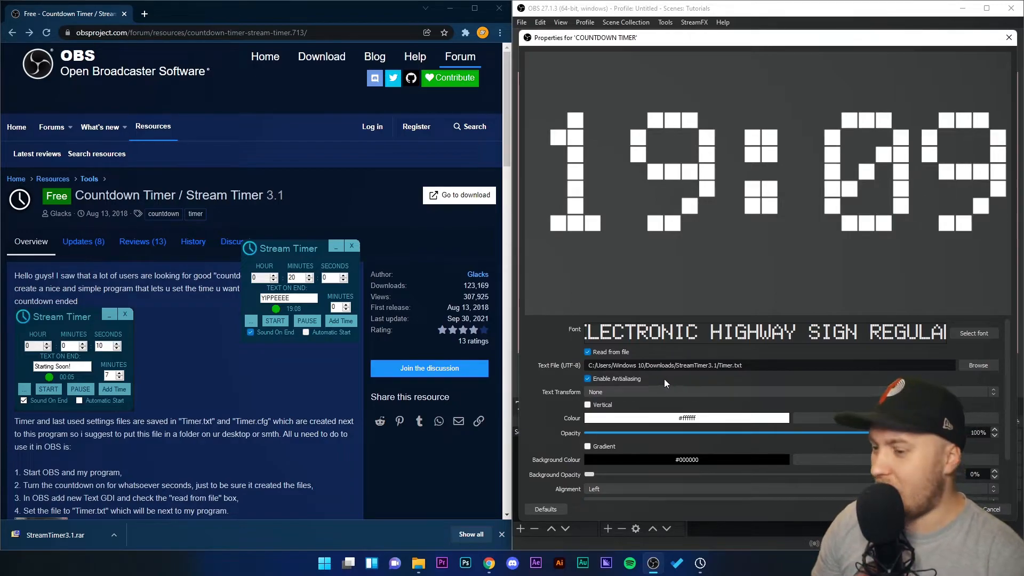
Set the countdown text colour to cyan, #00ffff.
scroll(546, 386, down, 3)
click(836, 373)
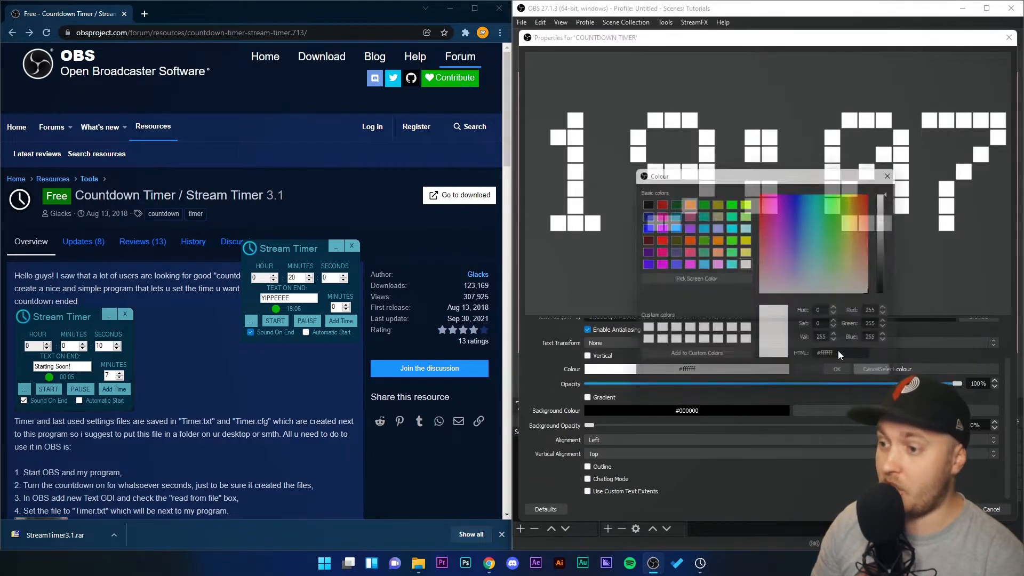
click(715, 227)
click(715, 238)
click(731, 226)
click(845, 377)
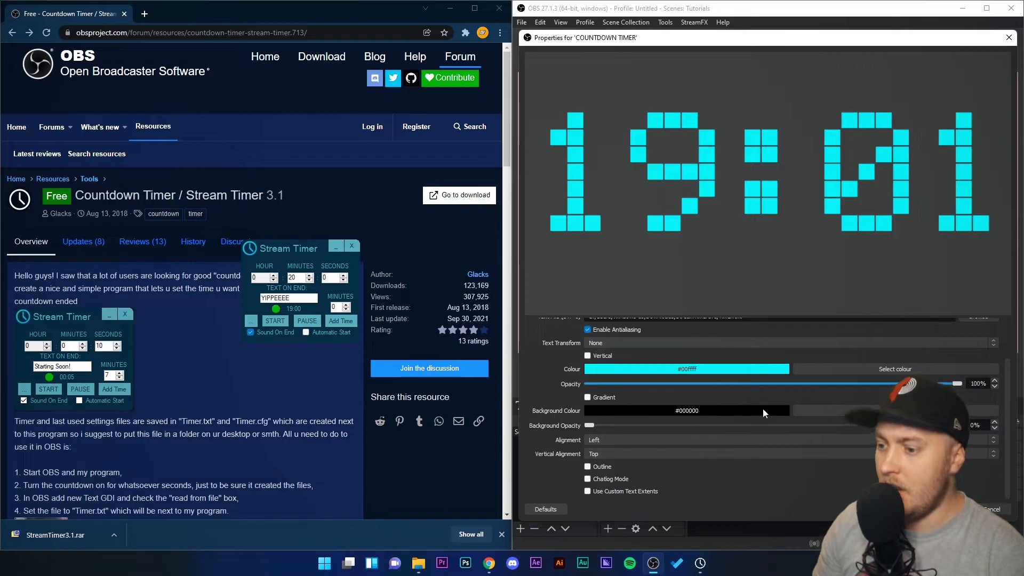
Give the countdown text a pink #ff557f background colour and raise the background opacity to 100%.
click(894, 410)
click(683, 249)
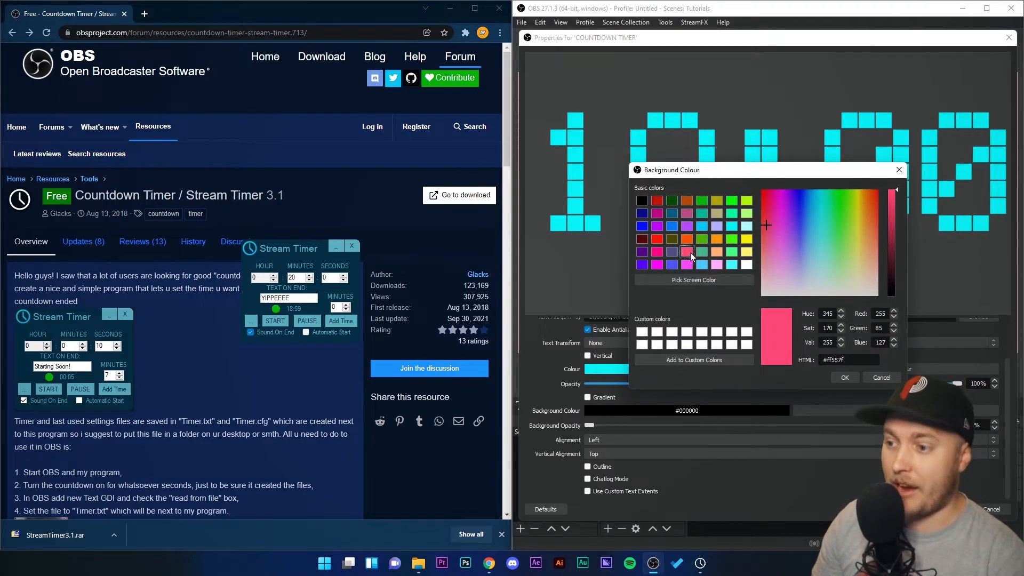
click(850, 379)
drag(590, 425, 1005, 411)
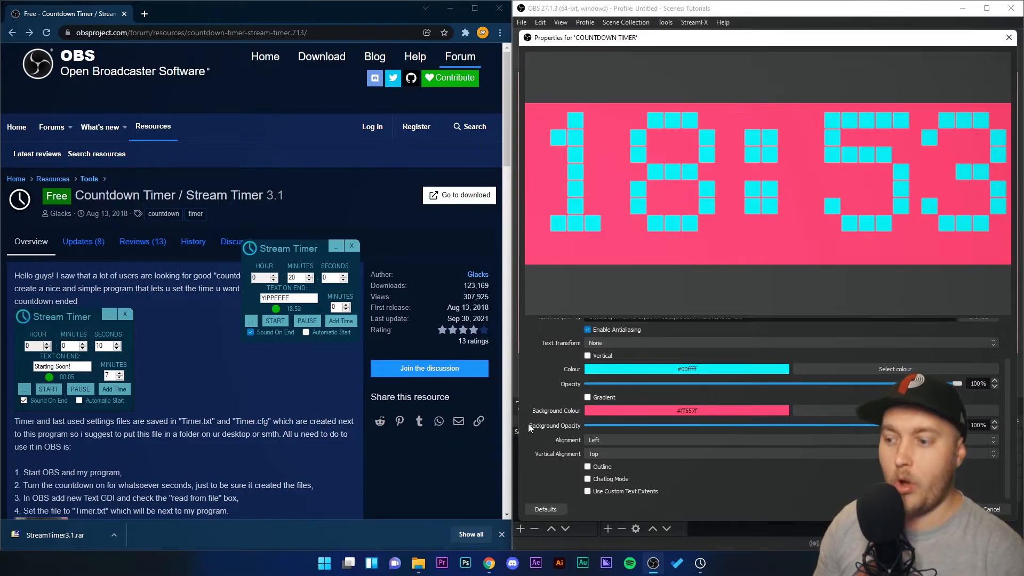
Set the countdown text's background opacity to 0%.
double_click(977, 425)
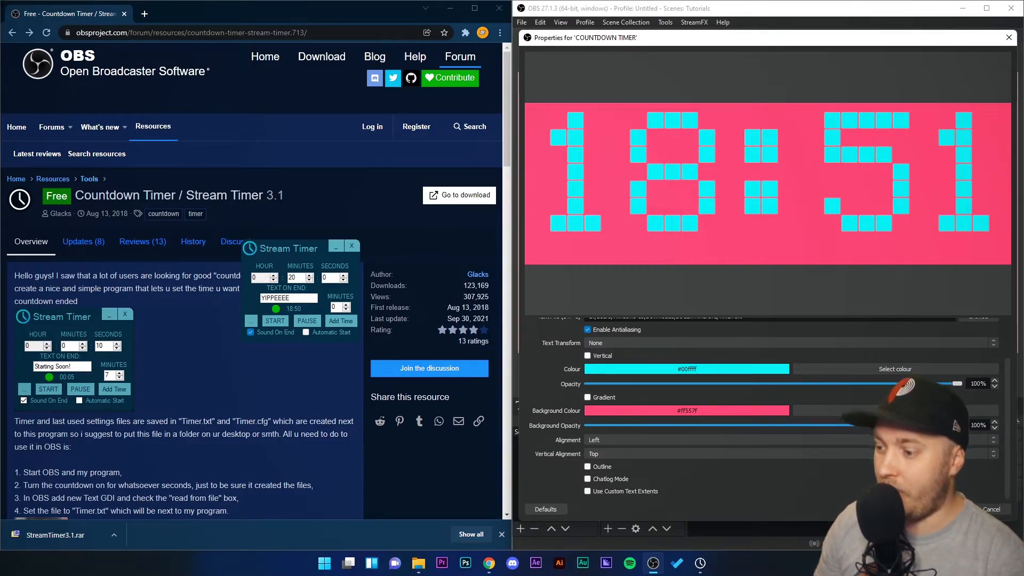
text(0)
scroll(537, 441, up, 3)
scroll(588, 462, down, 3)
Enable an outline on the countdown text and make the outline colour black, #000000.
click(587, 466)
scroll(607, 471, down, 1)
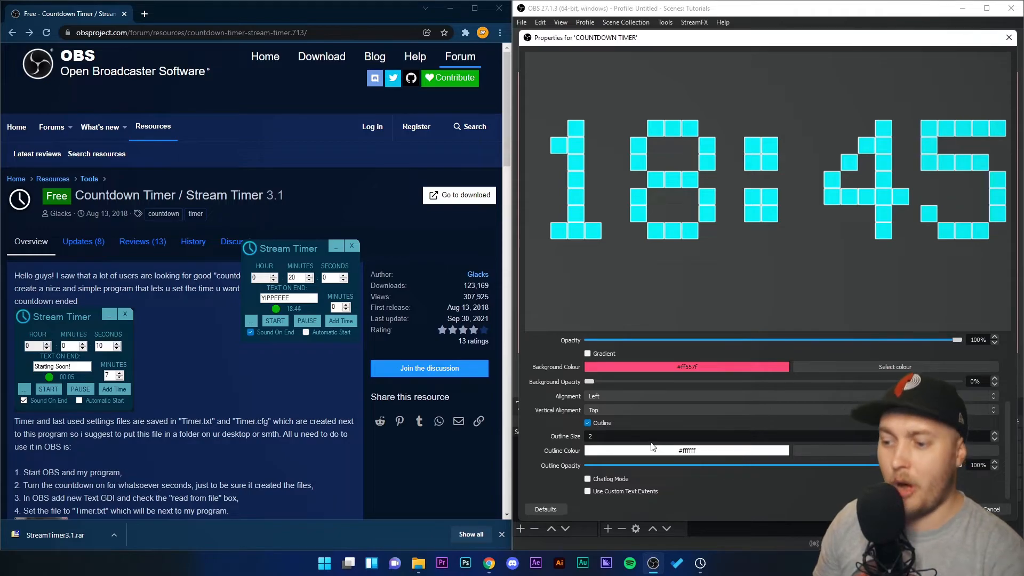
click(834, 450)
click(642, 201)
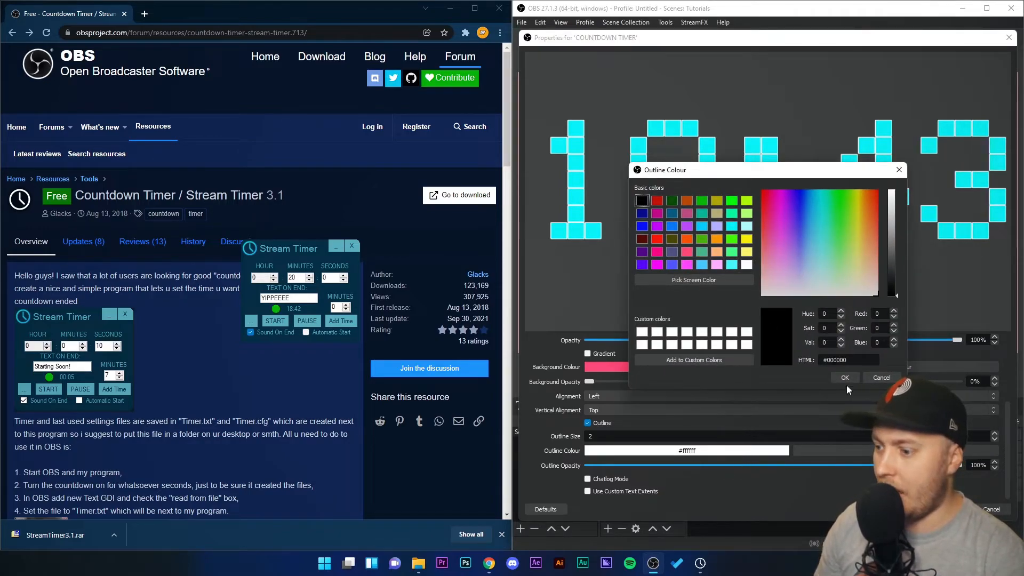
click(844, 376)
Increase the countdown text's outline size to 20.
click(993, 433)
click(993, 433)
click(993, 433)
click(993, 433)
click(993, 433)
click(993, 433)
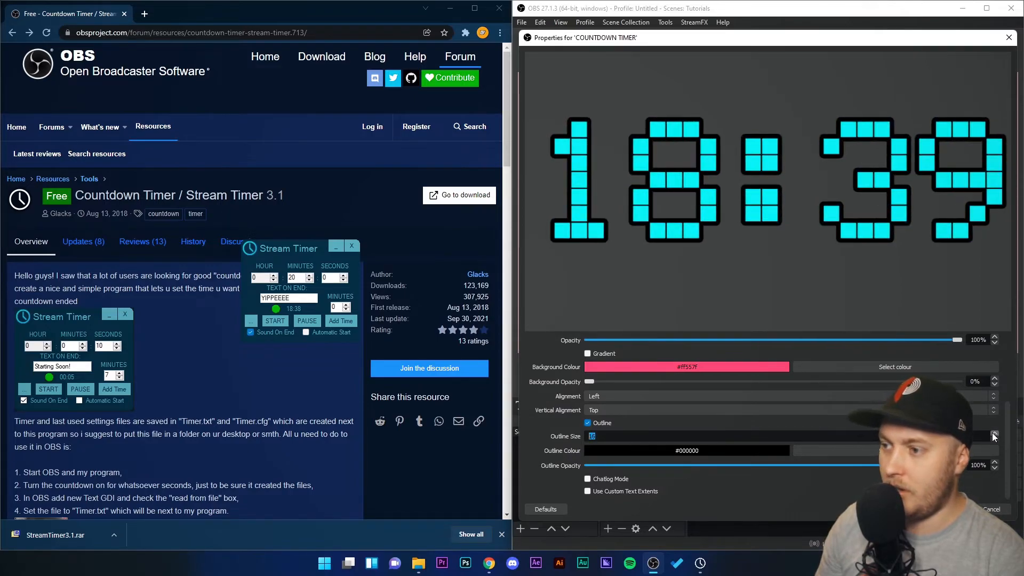
click(993, 433)
click(993, 433)
click(993, 433)
click(992, 433)
click(993, 433)
click(993, 433)
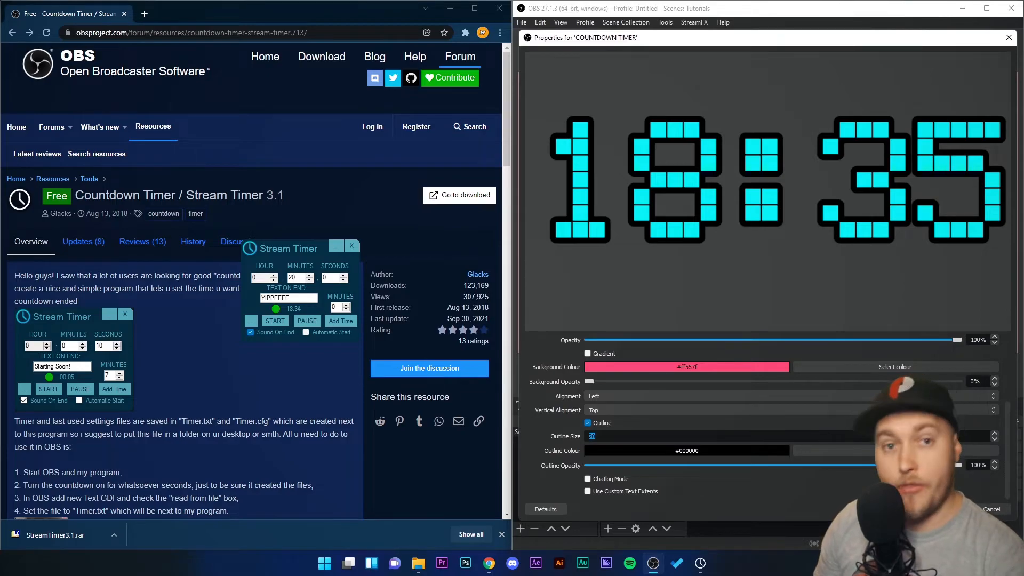
Accept the source properties and move the restyled countdown text to the top centre above the letter A.
click(947, 509)
drag(810, 93, 763, 100)
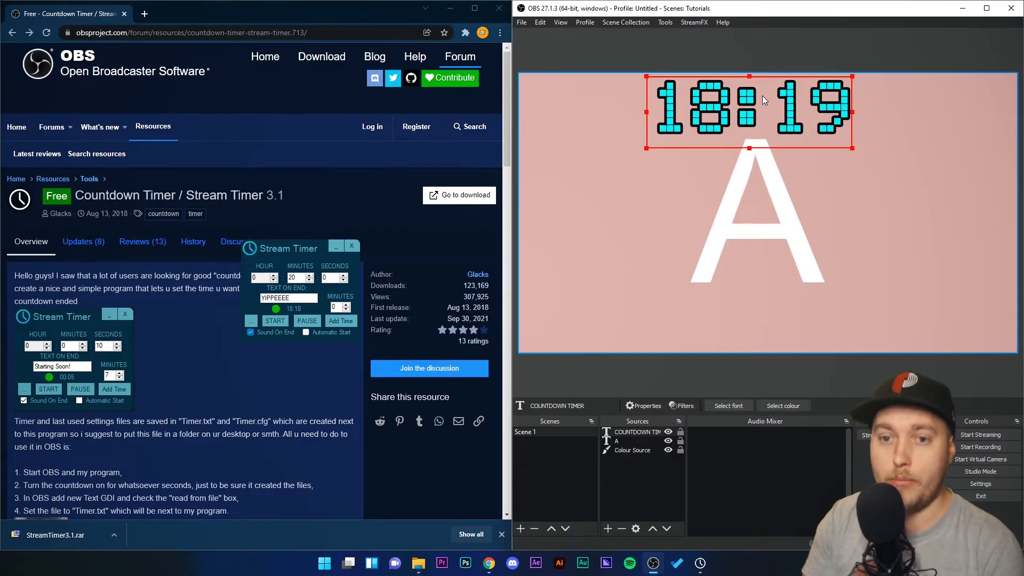
Highlight the tool's title on the forum page, bring the Stream Timer window back to the front, and return to OBS.
click(283, 95)
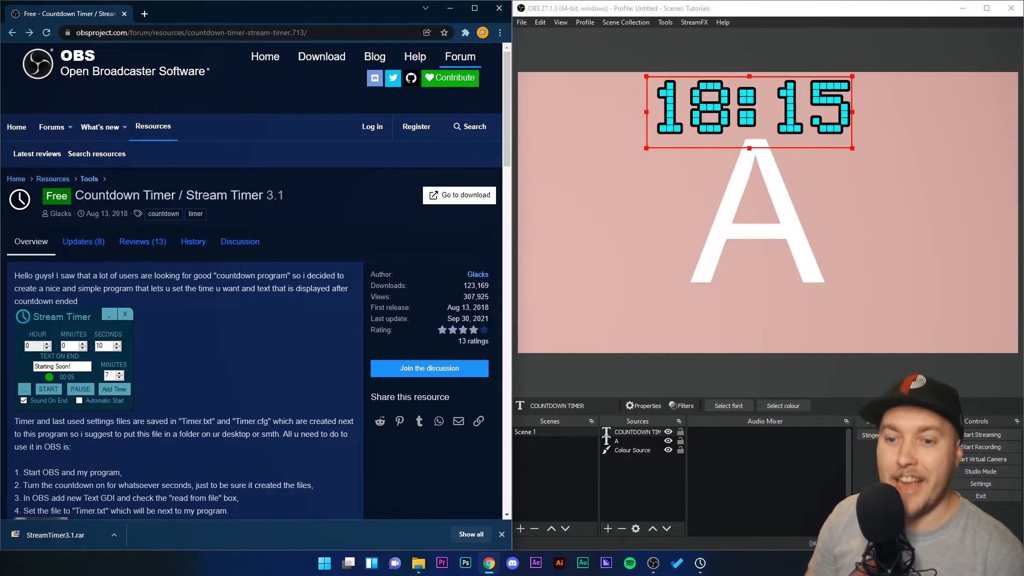
triple_click(169, 195)
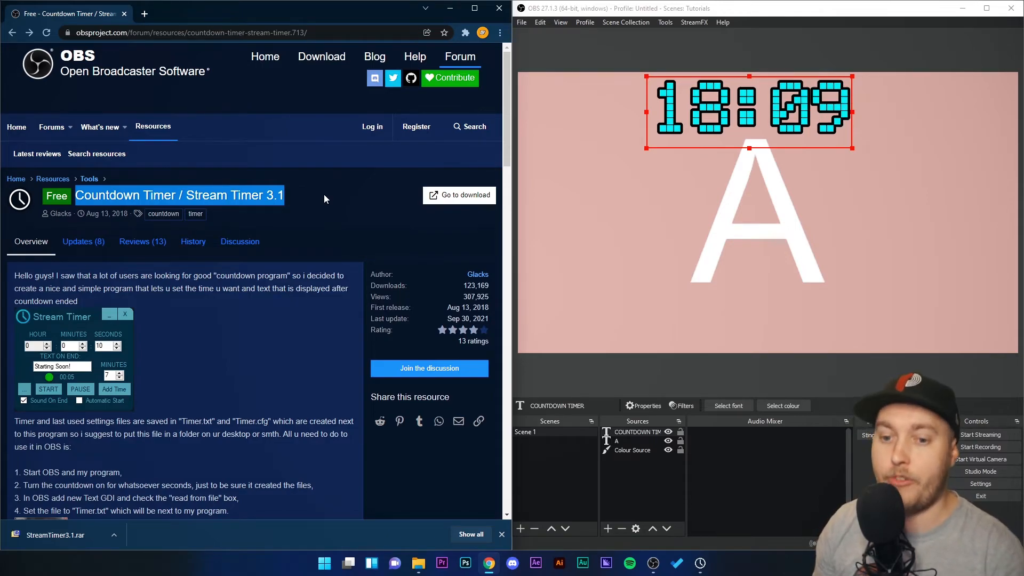
click(700, 563)
drag(304, 239, 239, 233)
click(678, 476)
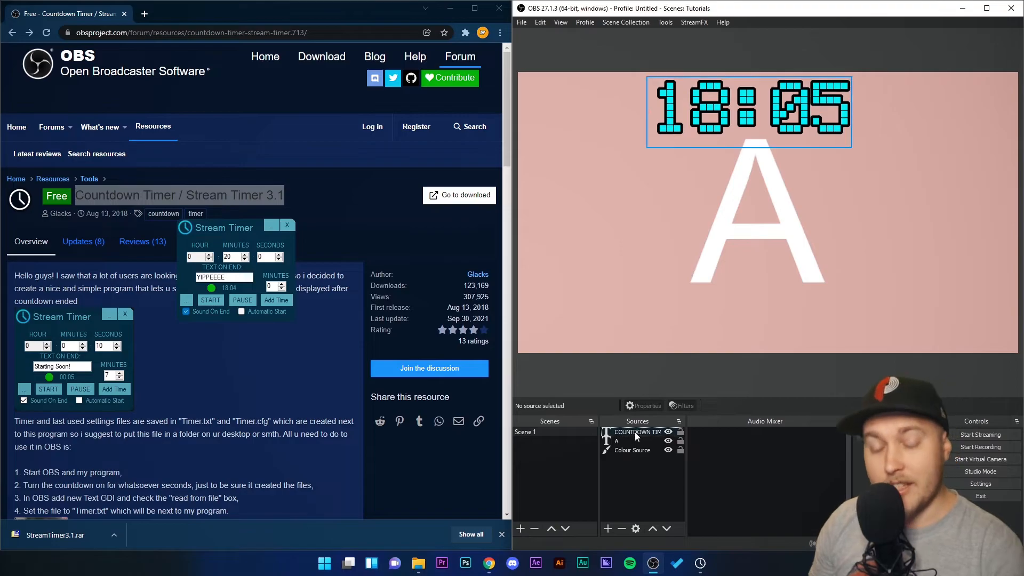
Browse again to Timer.txt in the Downloads StreamTimer3.1 folder as the COUNTDOWN TIMER source's text file and accept the properties.
double_click(633, 431)
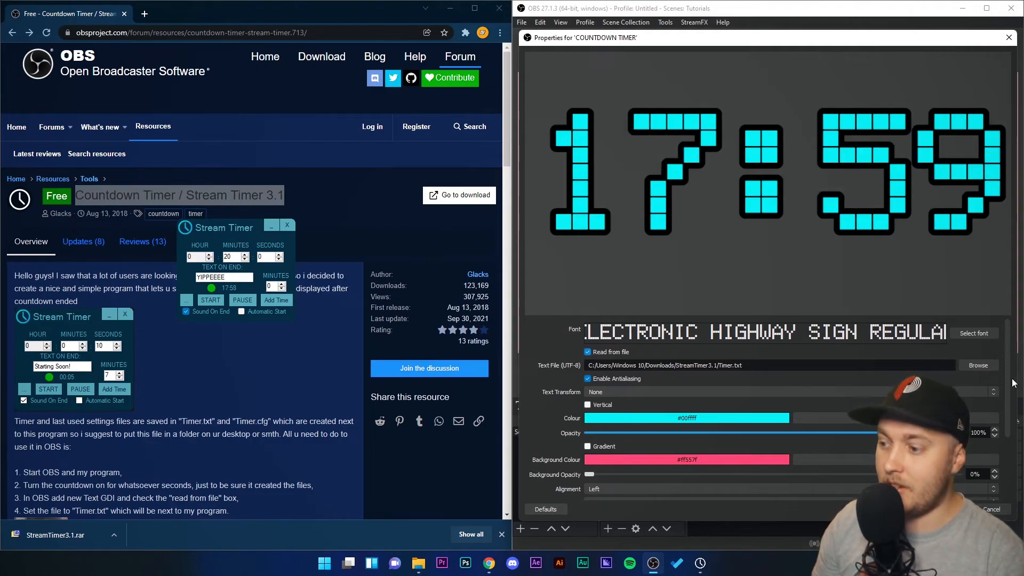
click(964, 365)
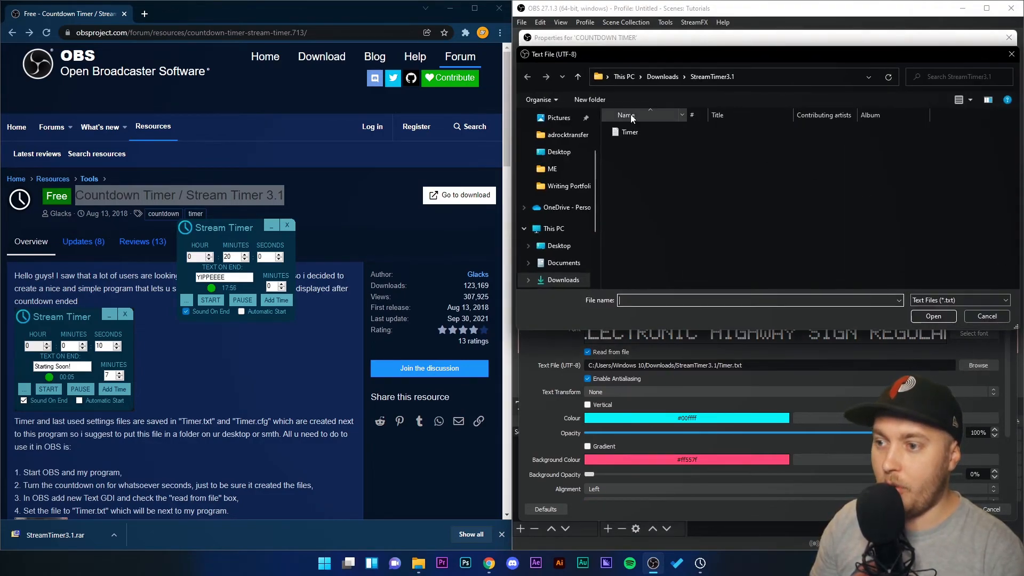
click(665, 77)
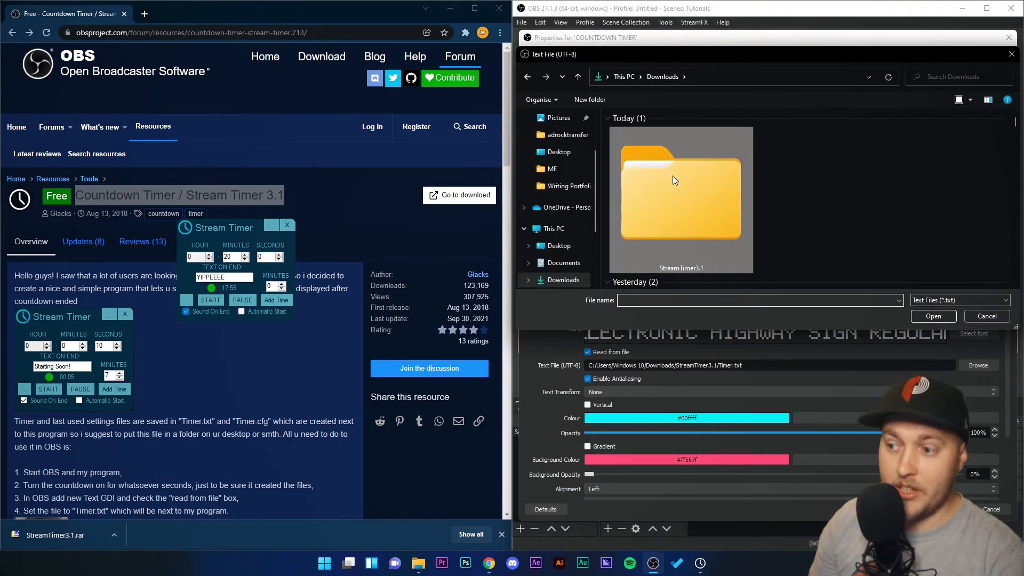
double_click(680, 221)
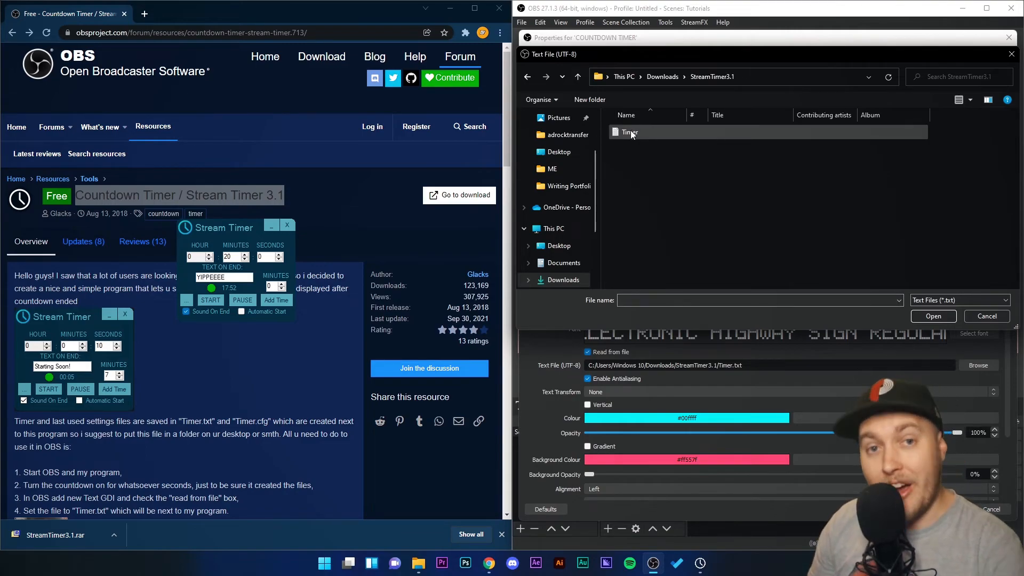
click(937, 314)
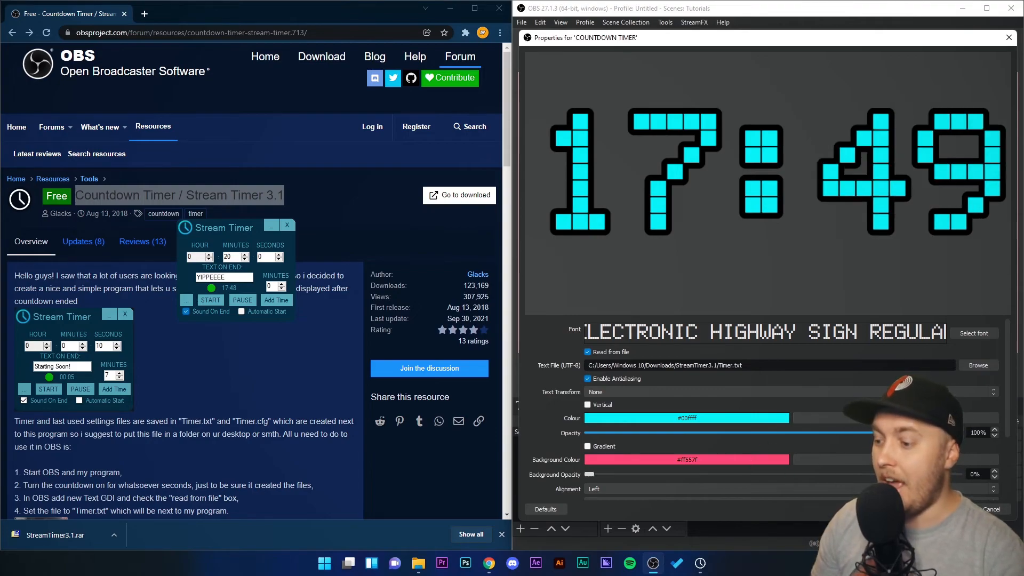
click(952, 509)
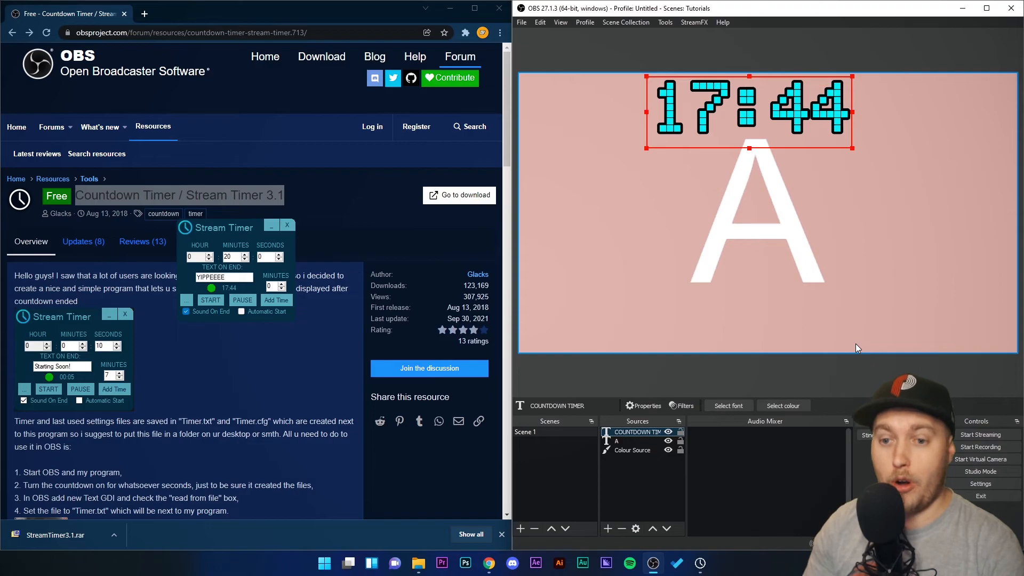
Set the Stream Timer's minutes to 14 and restart the countdown.
click(245, 259)
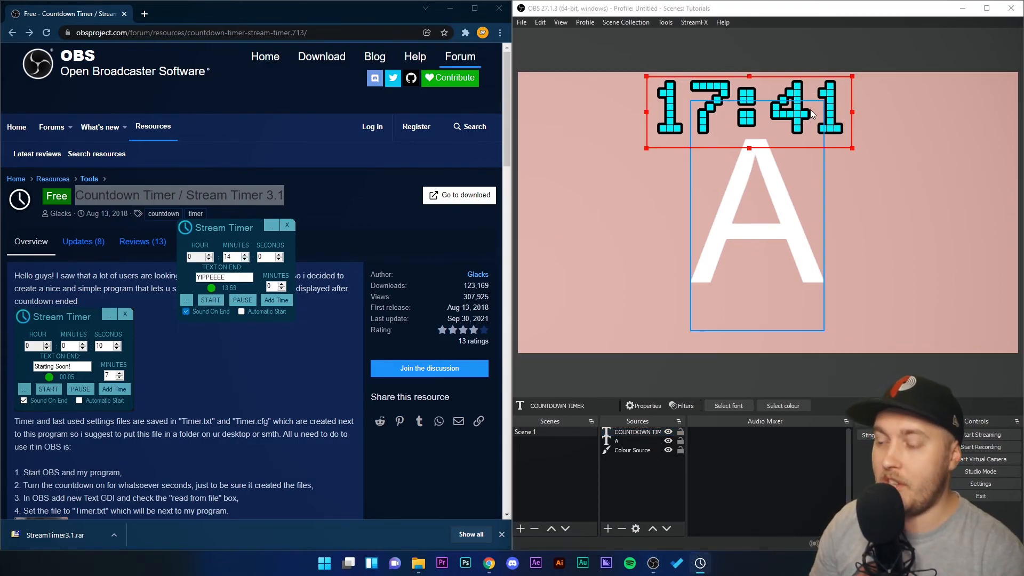
click(213, 302)
Set the Stream Timer's seconds to 5 and hours to 7, and restart the countdown.
click(278, 254)
click(278, 254)
click(278, 254)
click(278, 254)
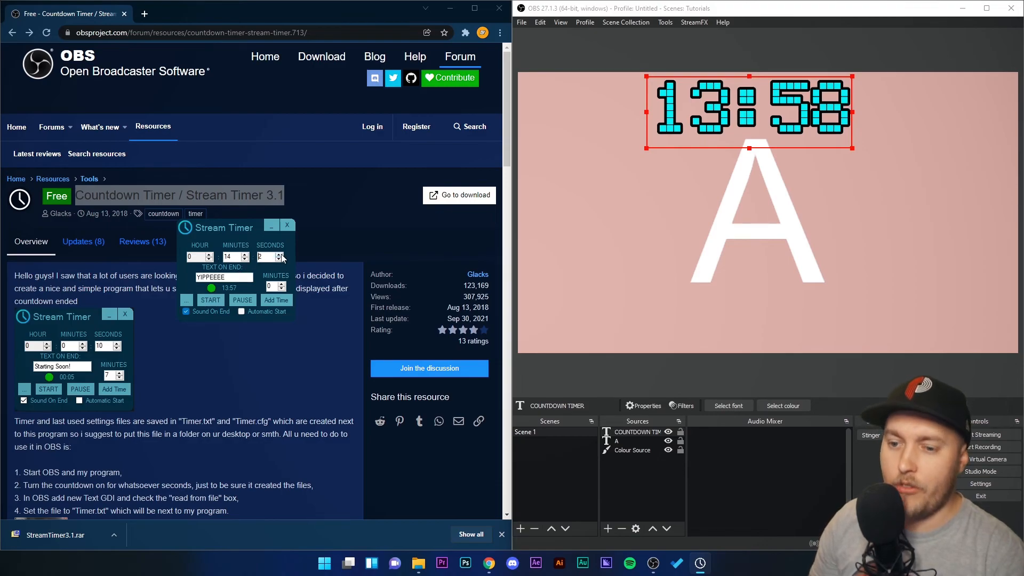
click(279, 254)
click(209, 254)
click(209, 254)
click(209, 254)
click(209, 254)
click(209, 254)
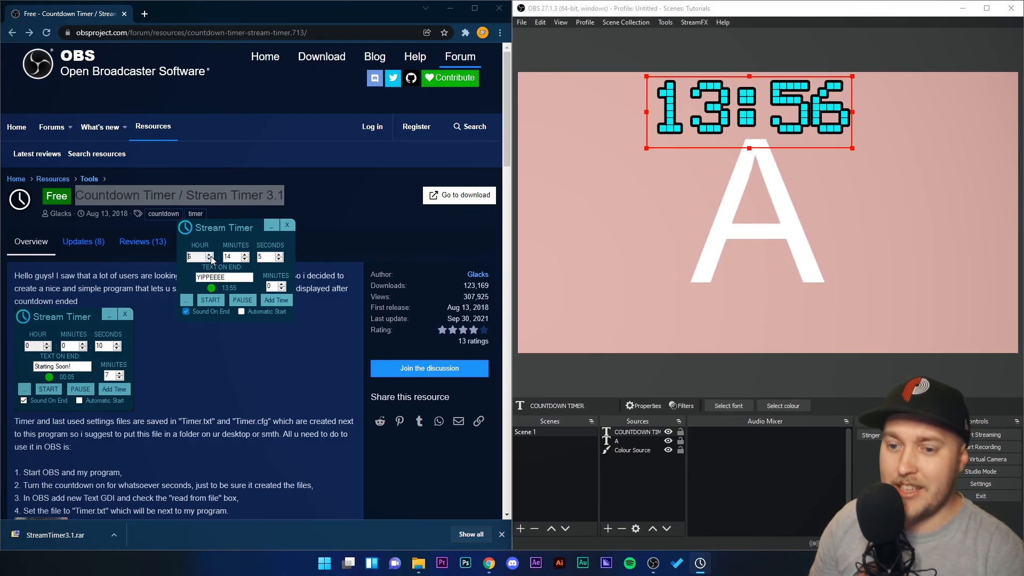
click(209, 255)
click(209, 254)
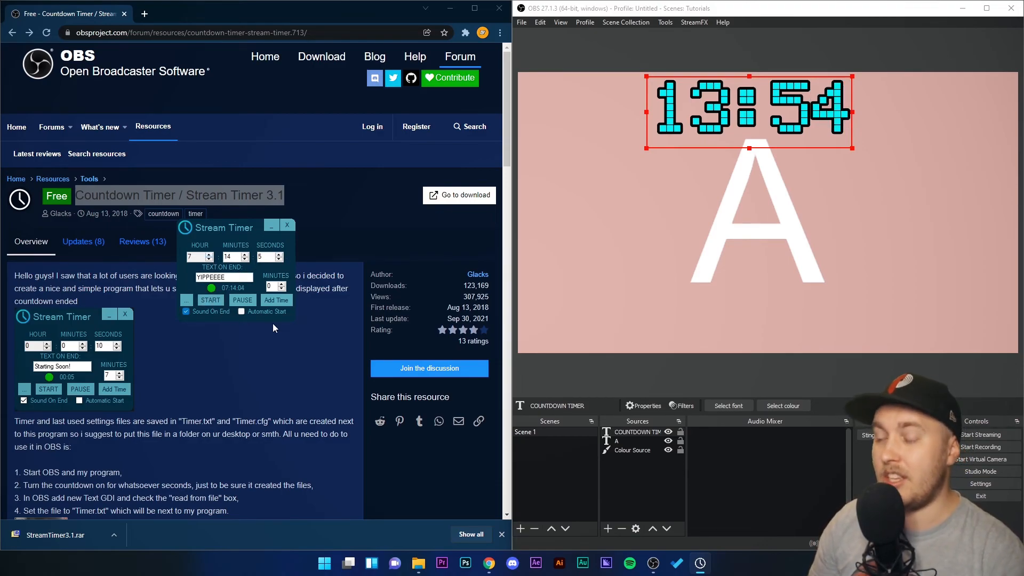